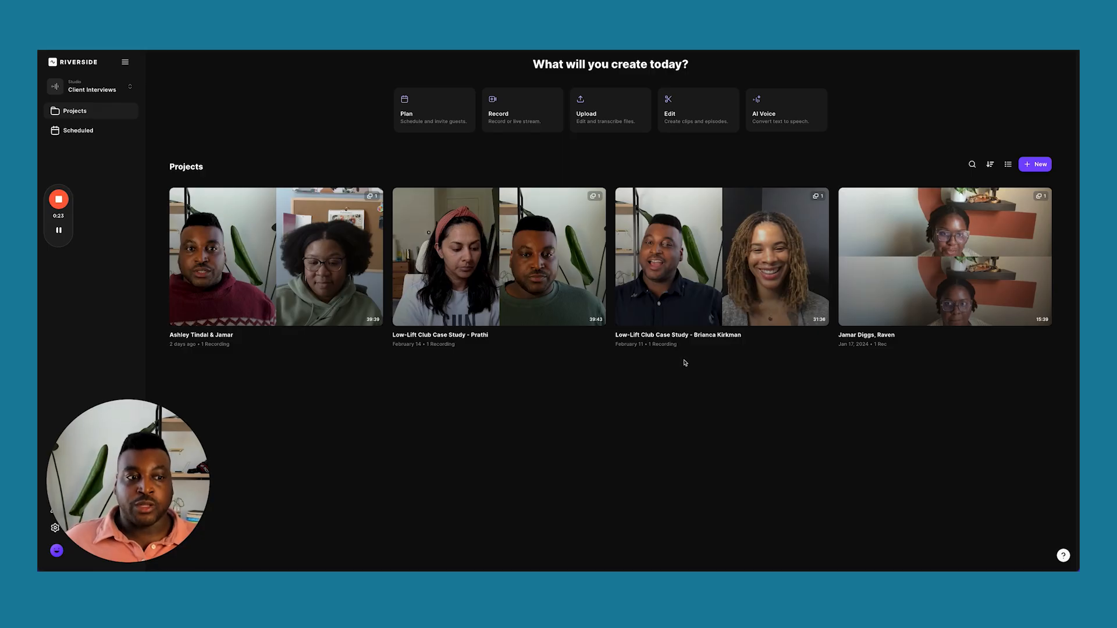
Open the Low-Lift Club Case Study - Prathi project and scroll to its workflow cards.
click(713, 430)
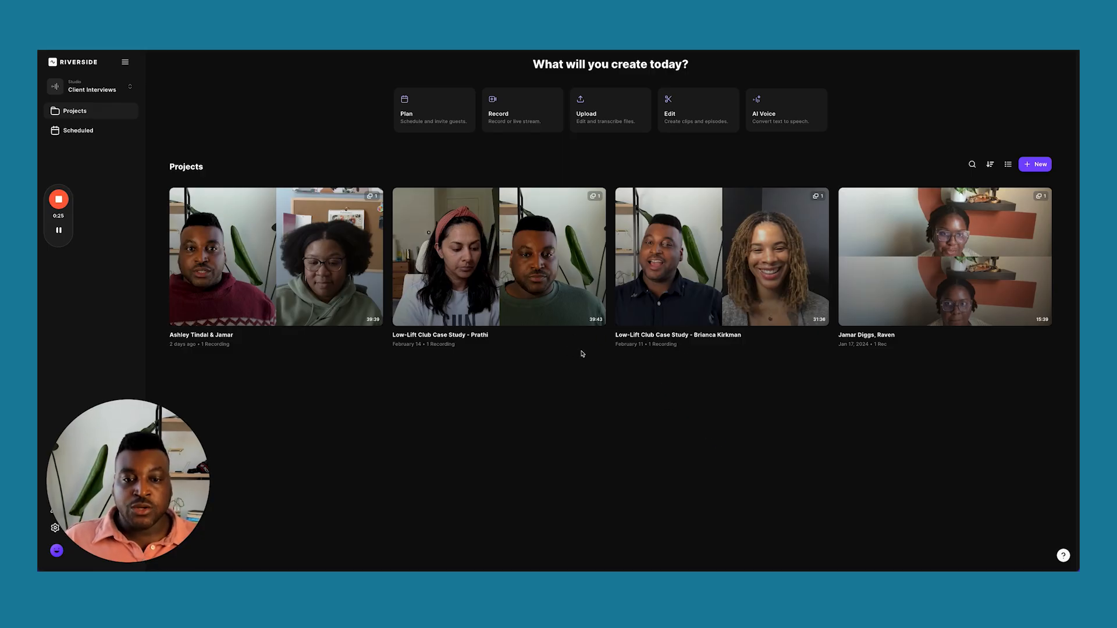
click(511, 271)
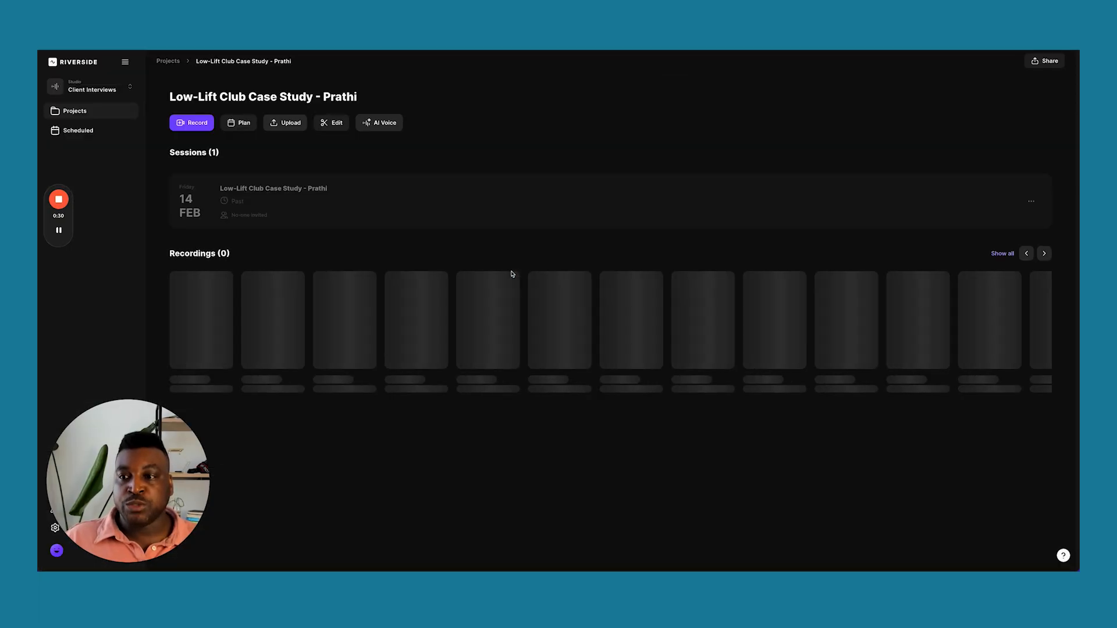
scroll(594, 436, down, 1)
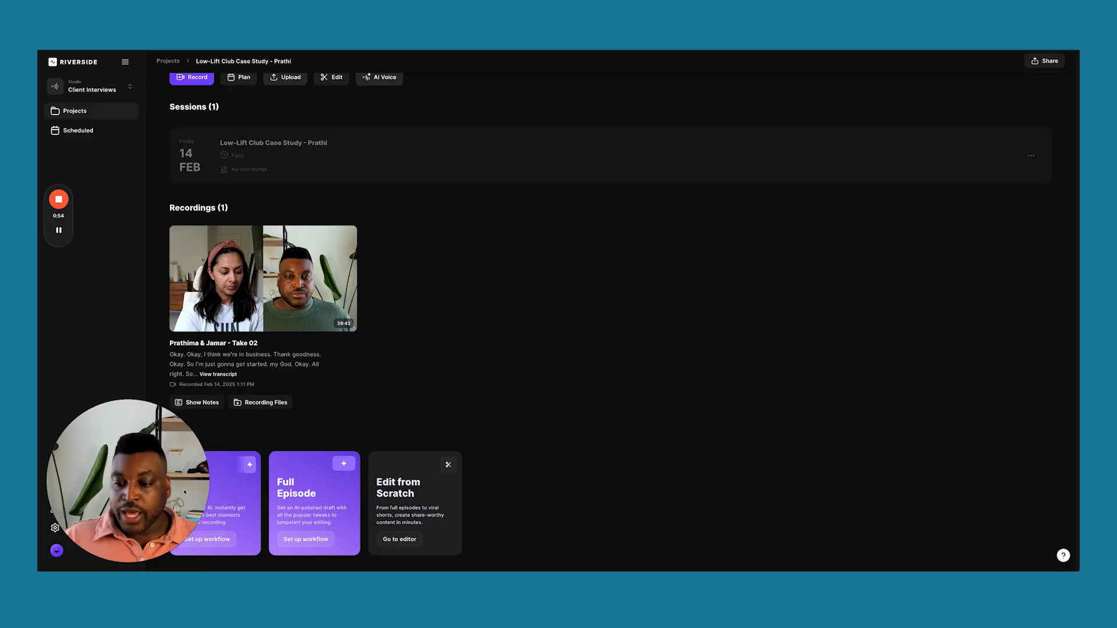
Open the Full Episode workflow preferences and expand the Balanced Set pace options.
click(314, 539)
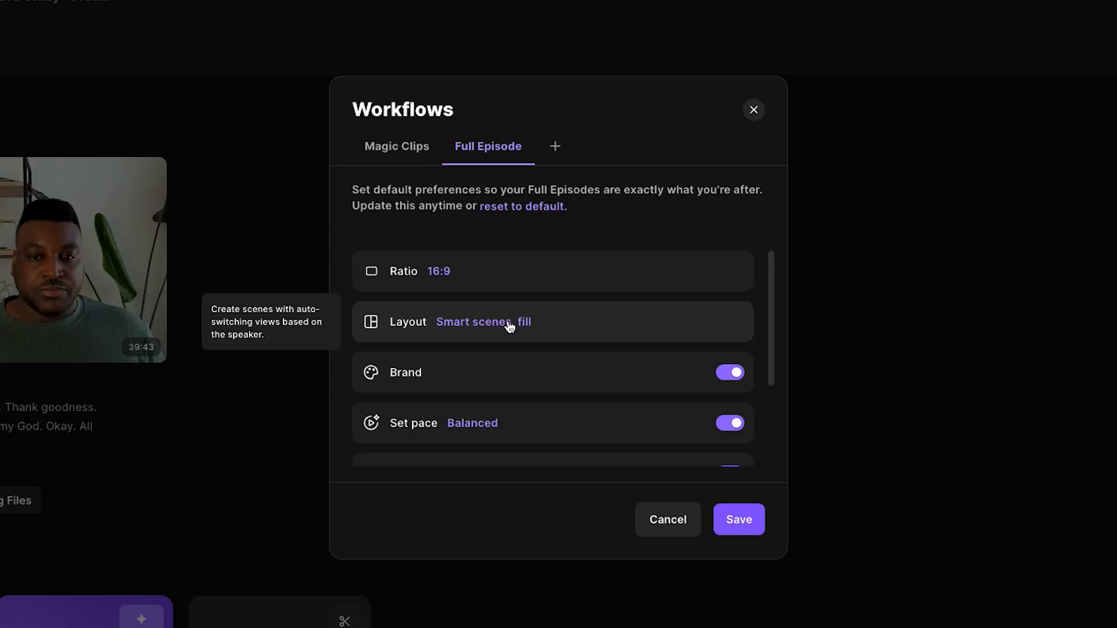
scroll(510, 326, down, 2)
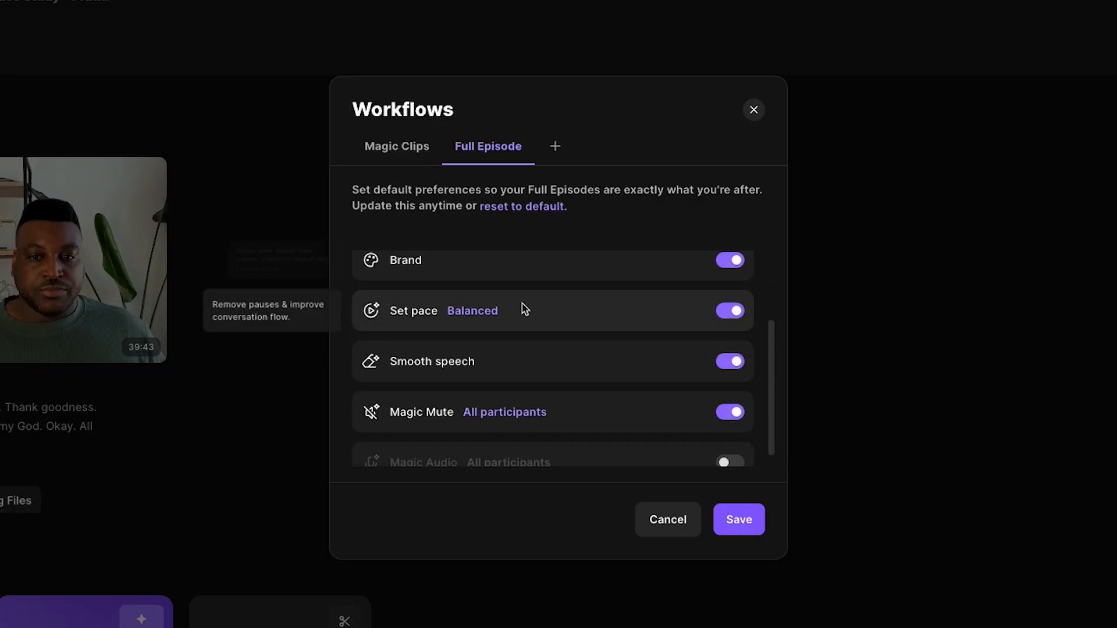
scroll(566, 326, down, 1)
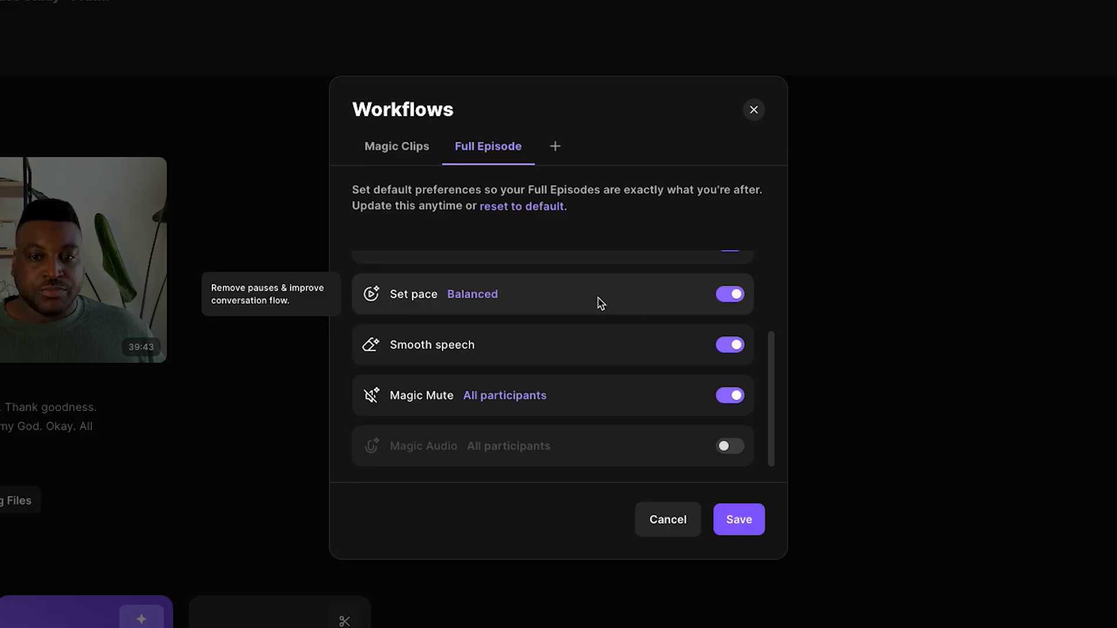
click(486, 295)
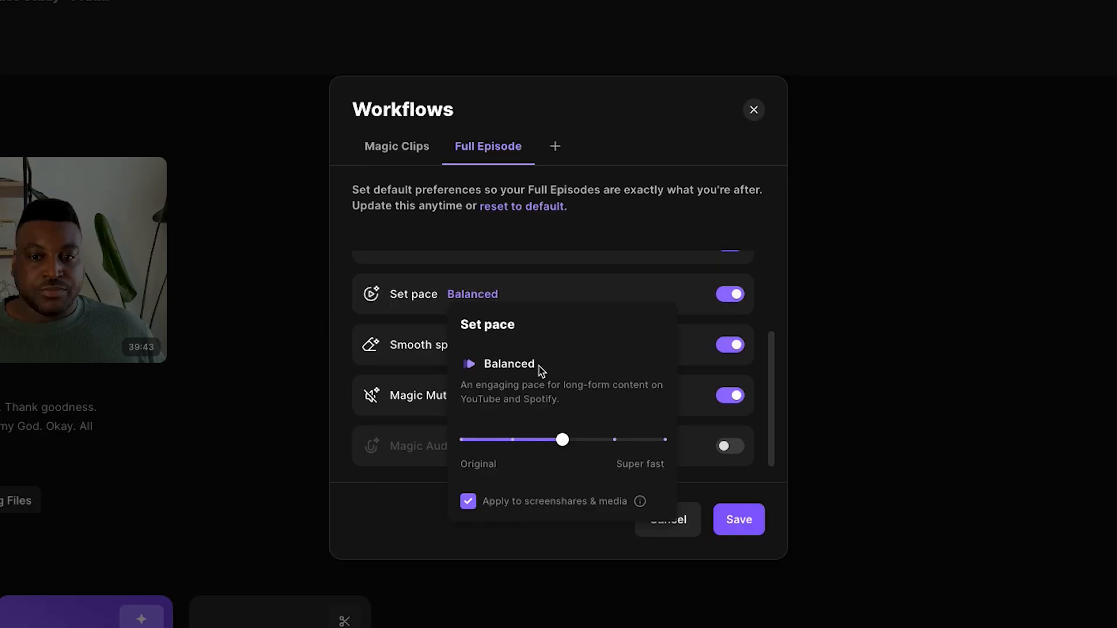
Raise the Full Episode pace from Balanced to Fast and enable Magic Audio.
mouse_move(568, 449)
drag(572, 449, 595, 448)
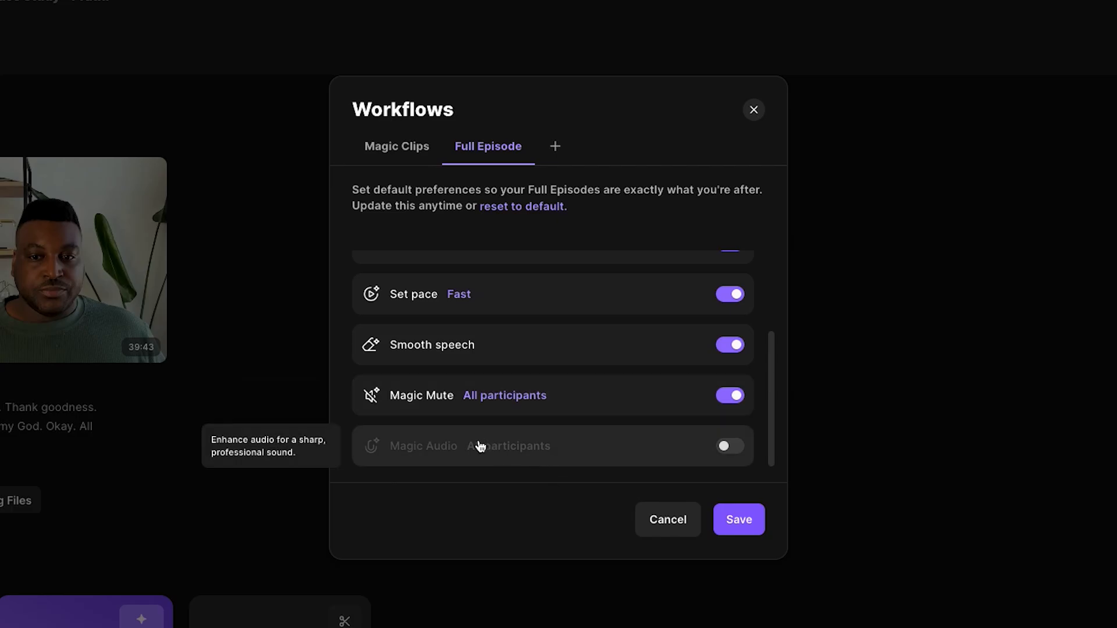
click(726, 455)
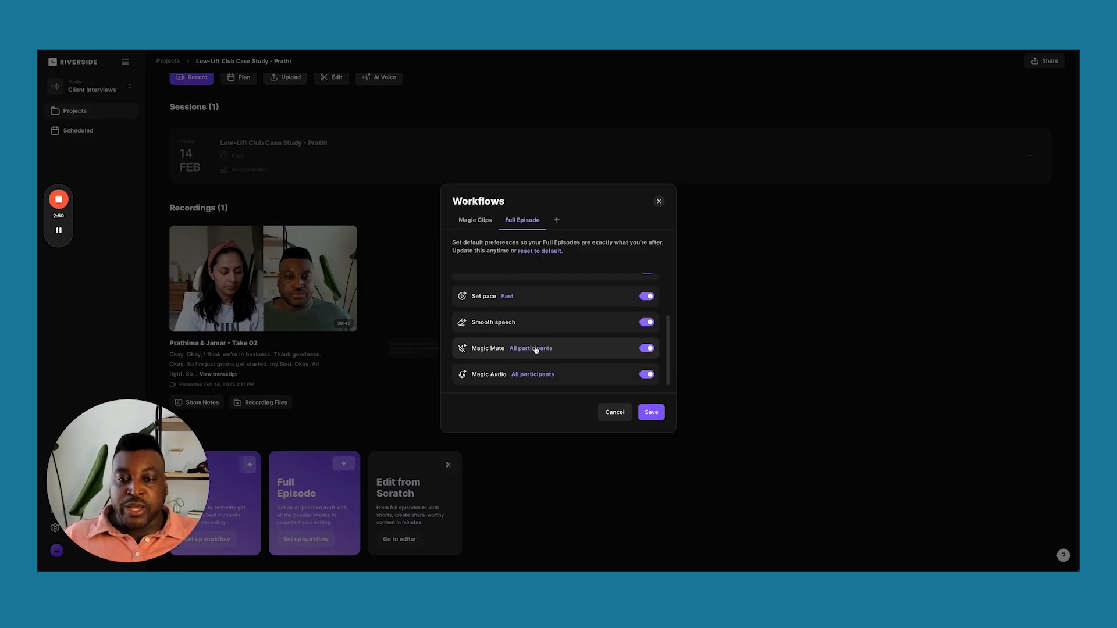
scroll(535, 349, up, 3)
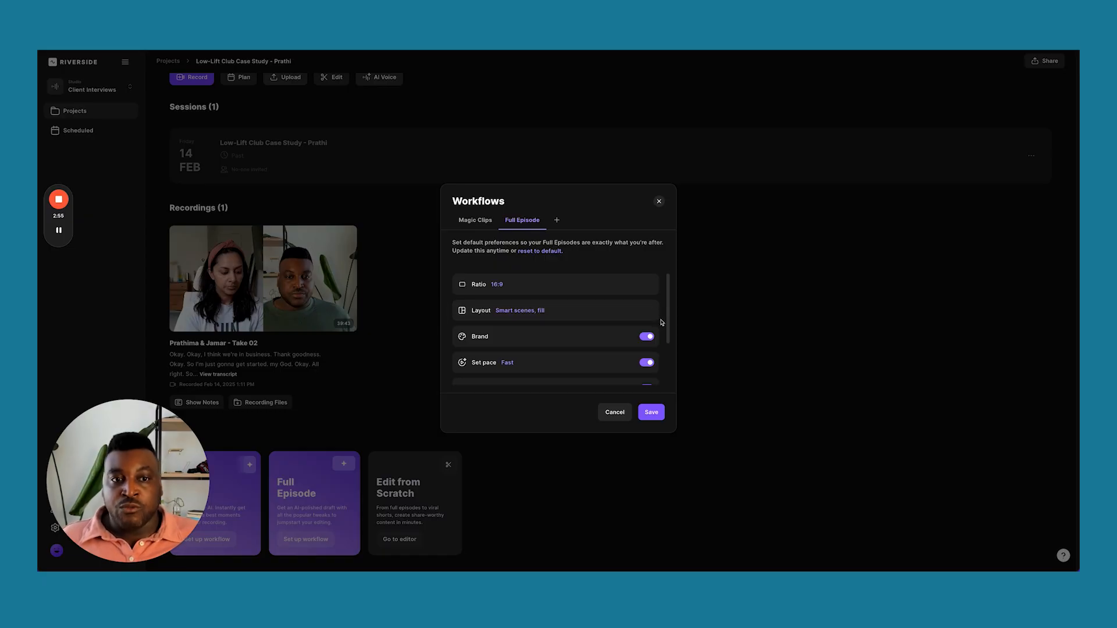
drag(669, 318, 668, 292)
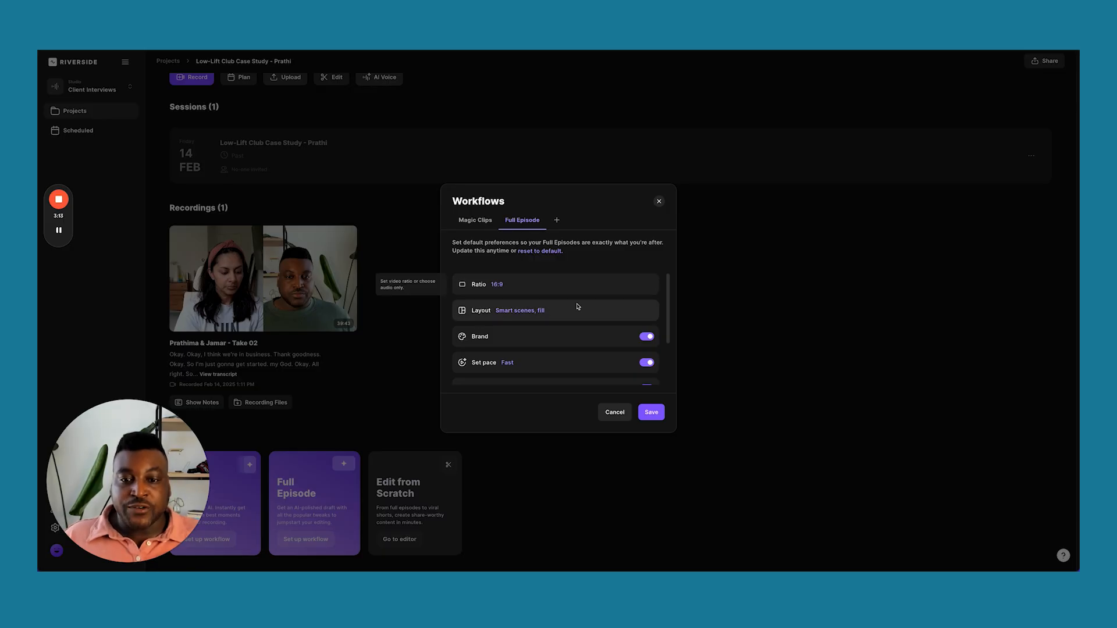
Save the Full Episode preferences, generate the AI edit, and open it in the editor.
click(652, 414)
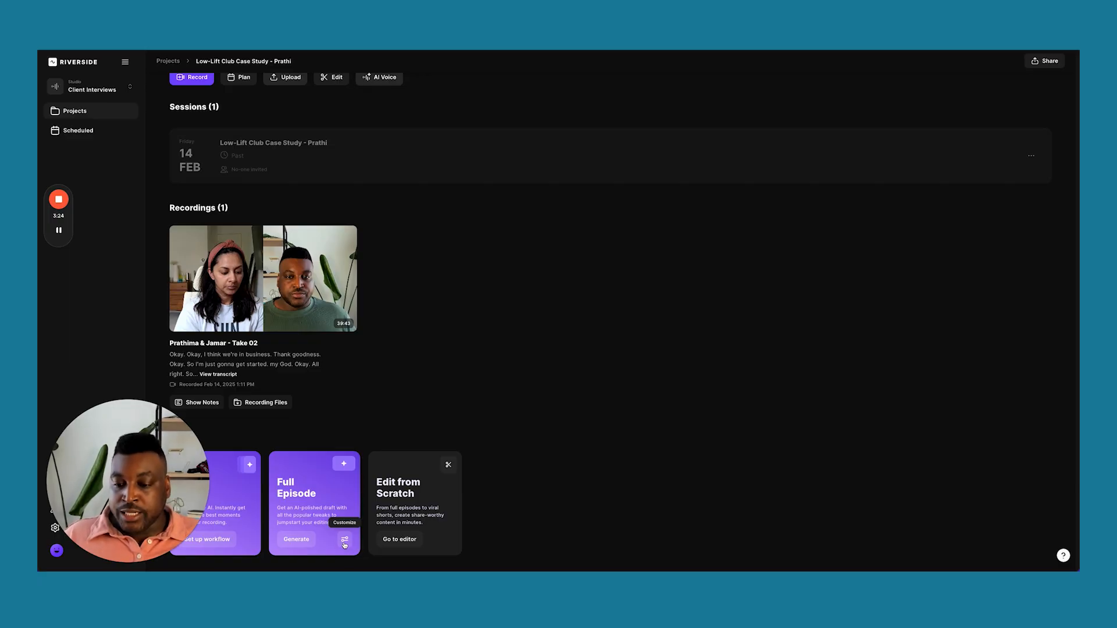
click(296, 539)
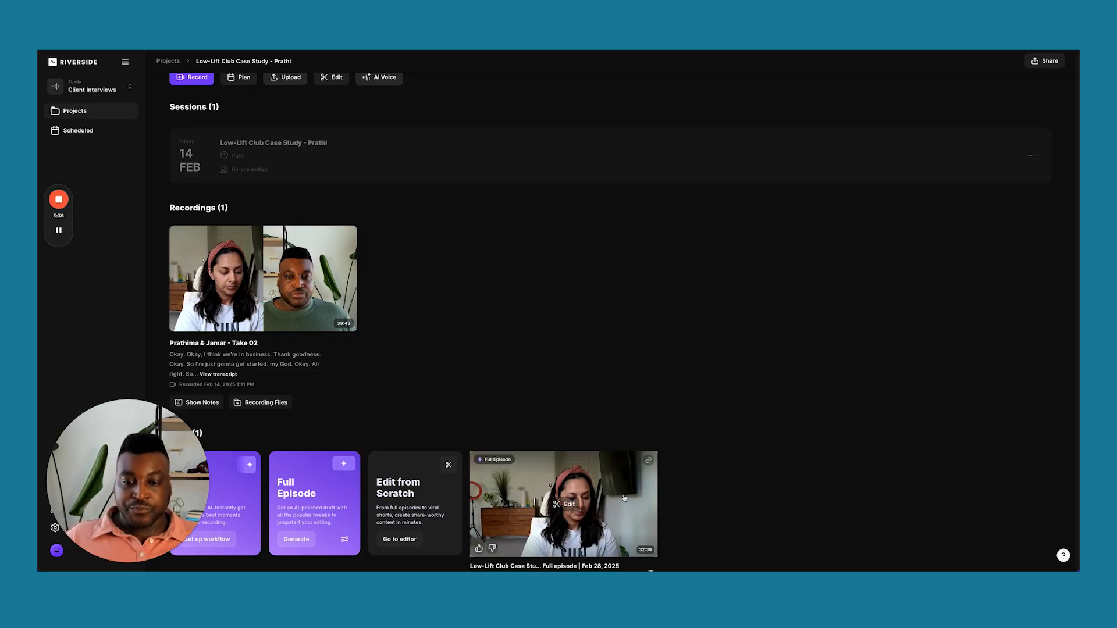
scroll(639, 501, down, 1)
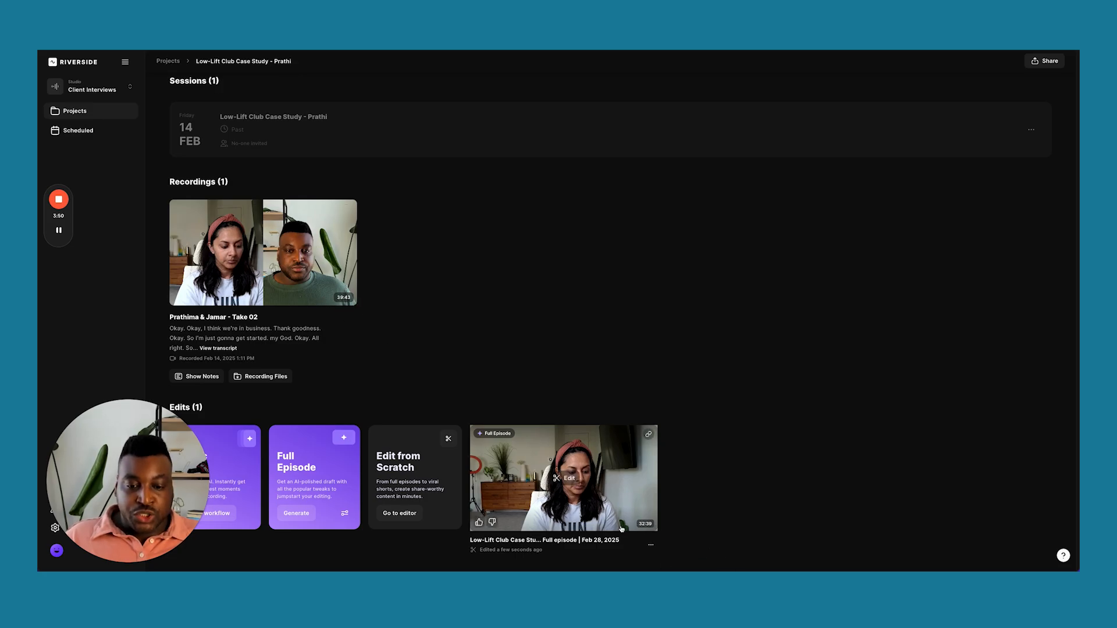
click(556, 500)
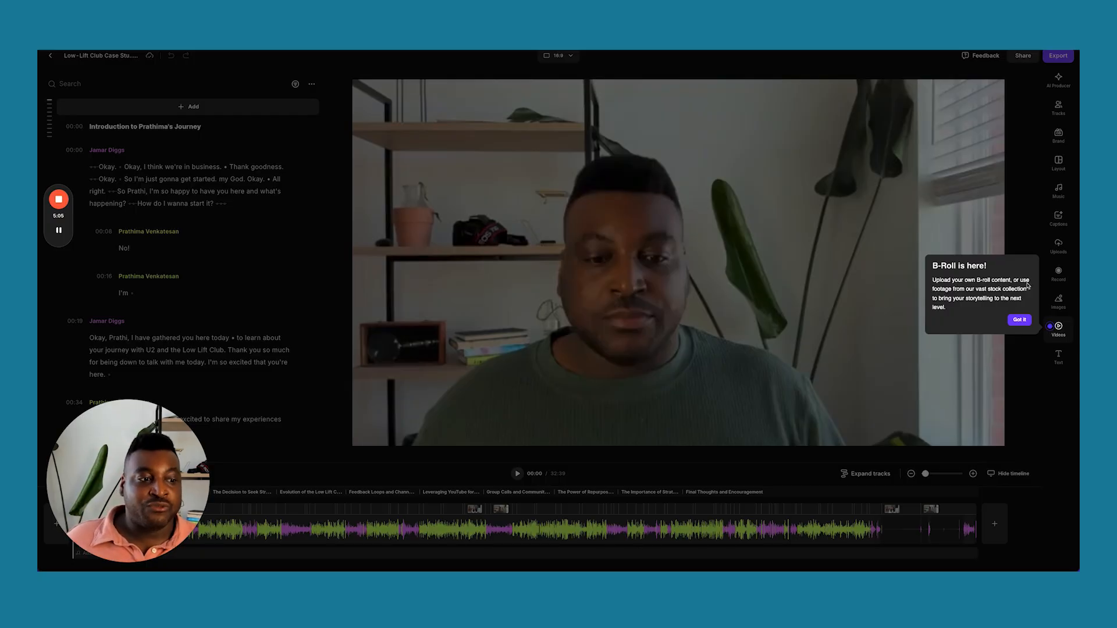
Dismiss the B-Roll popup and jump to 03:53, the Life Before the Low-Lift Club chapter.
click(1019, 319)
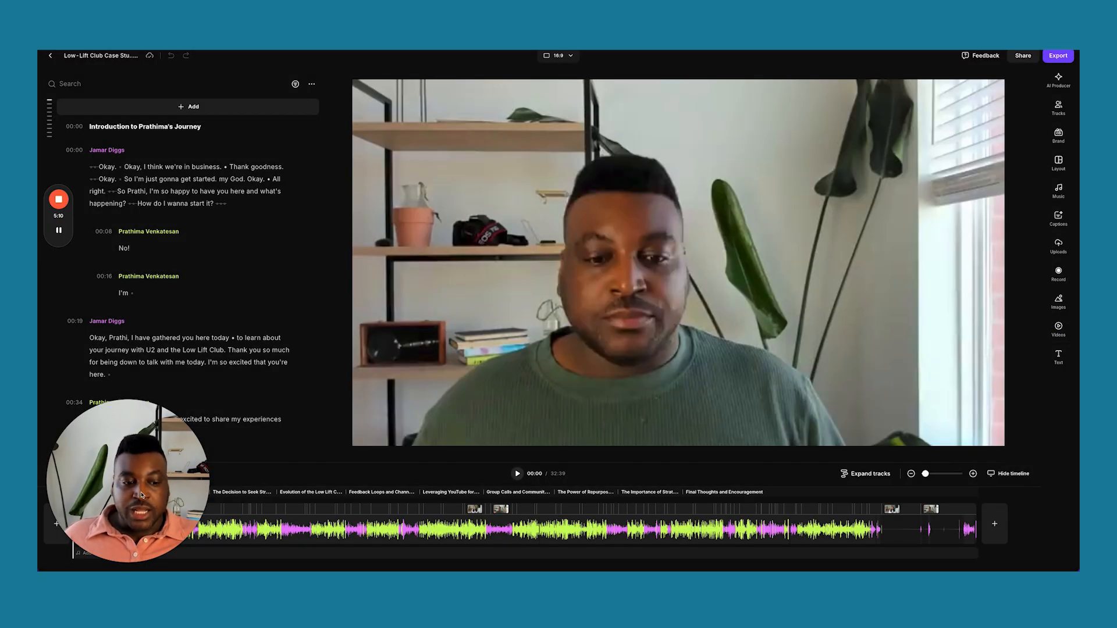
drag(128, 489, 920, 525)
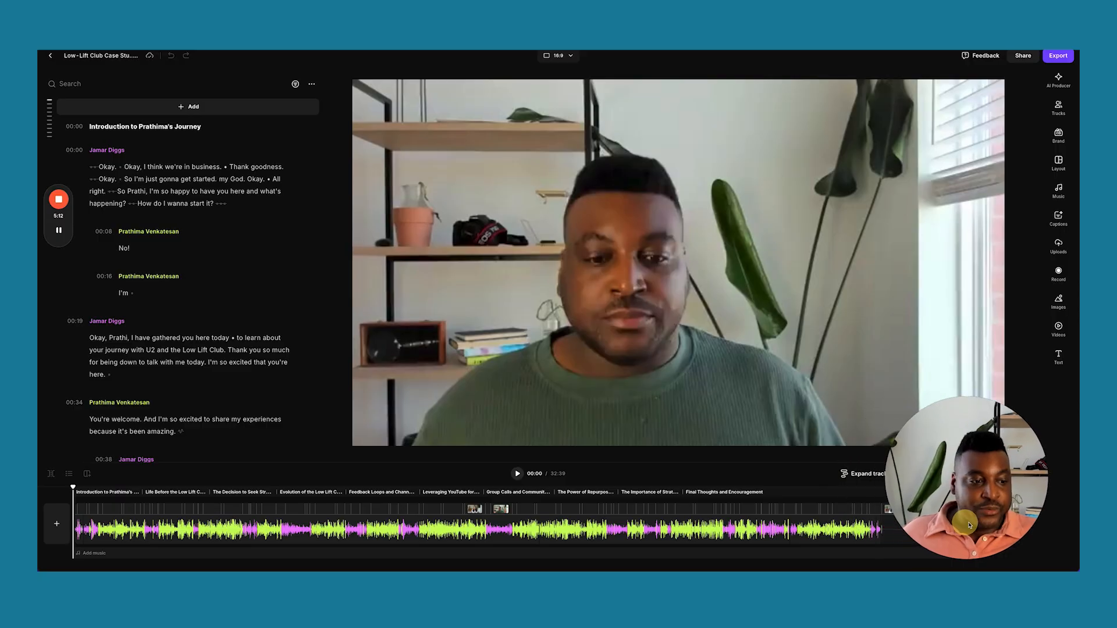
drag(967, 526, 989, 526)
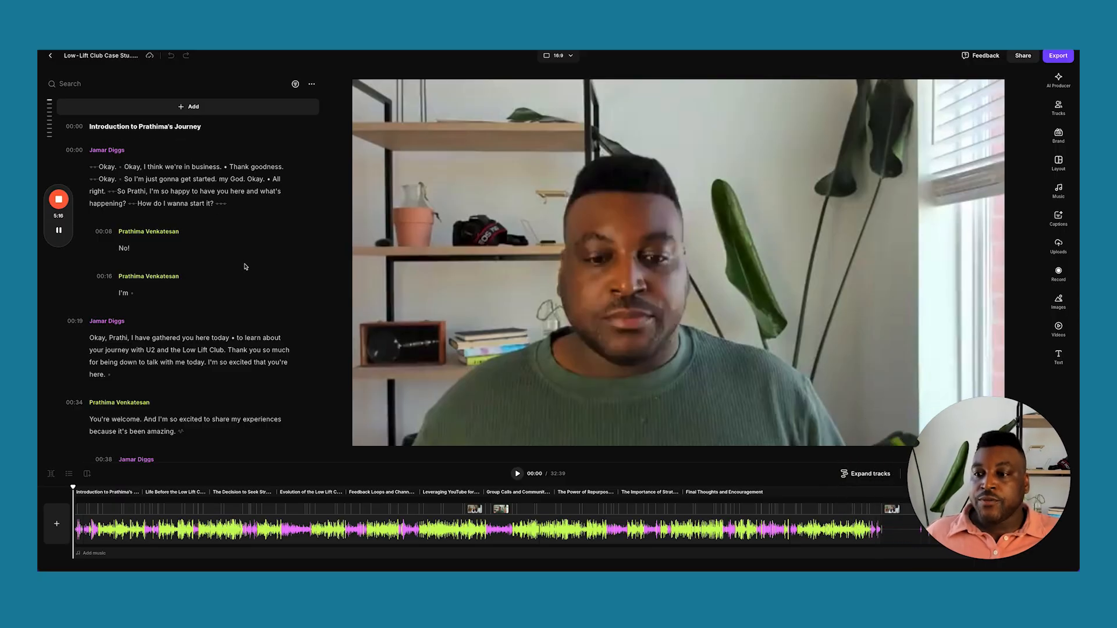
scroll(244, 273, down, 5)
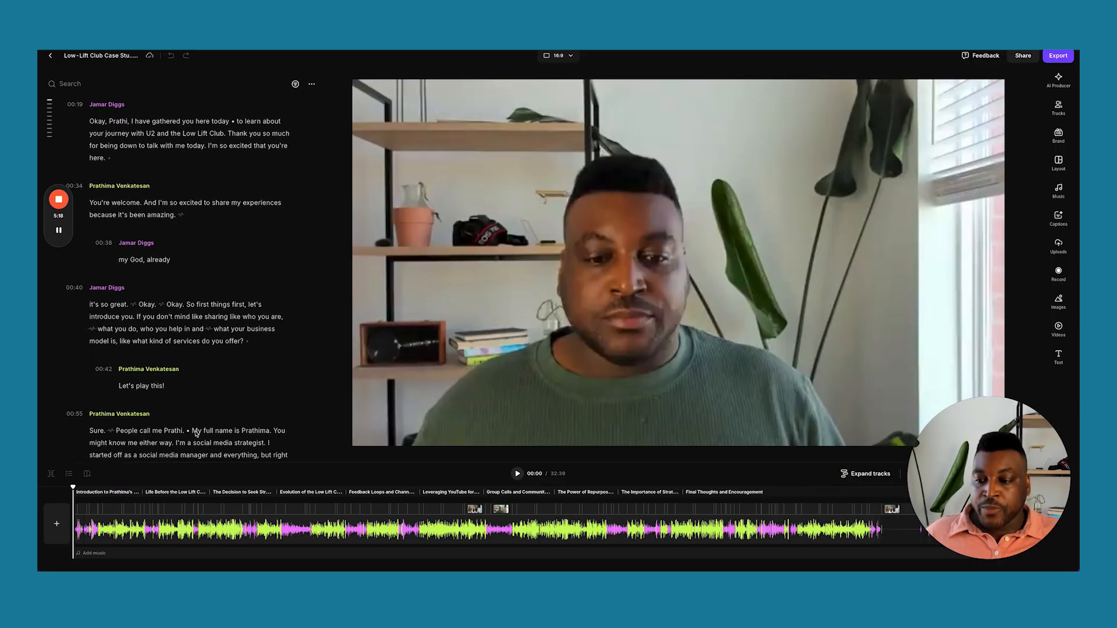
click(107, 492)
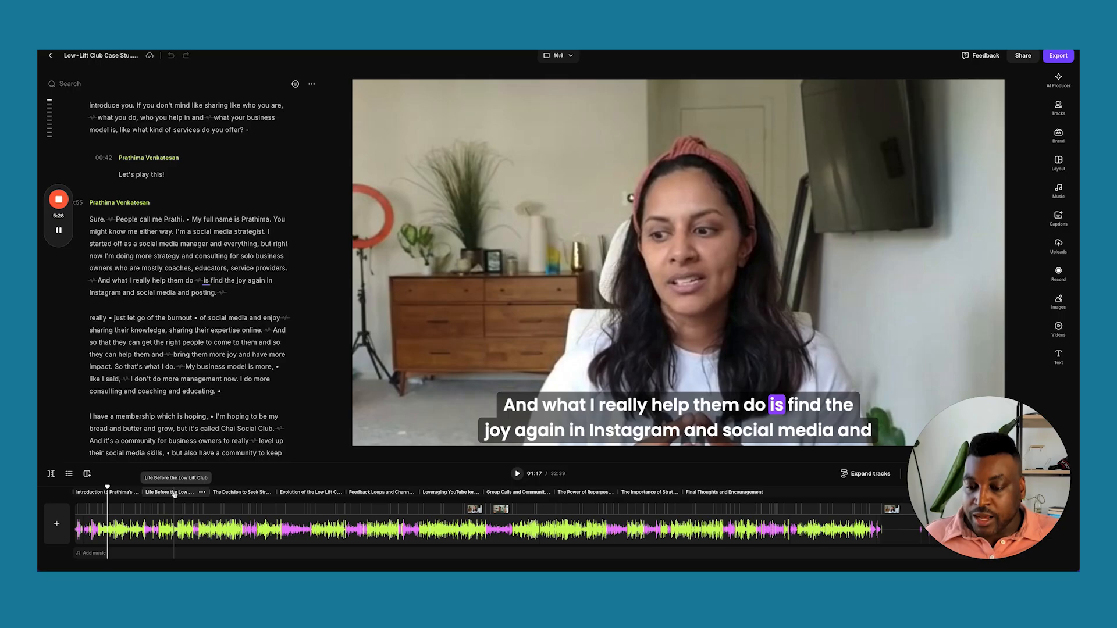
click(174, 493)
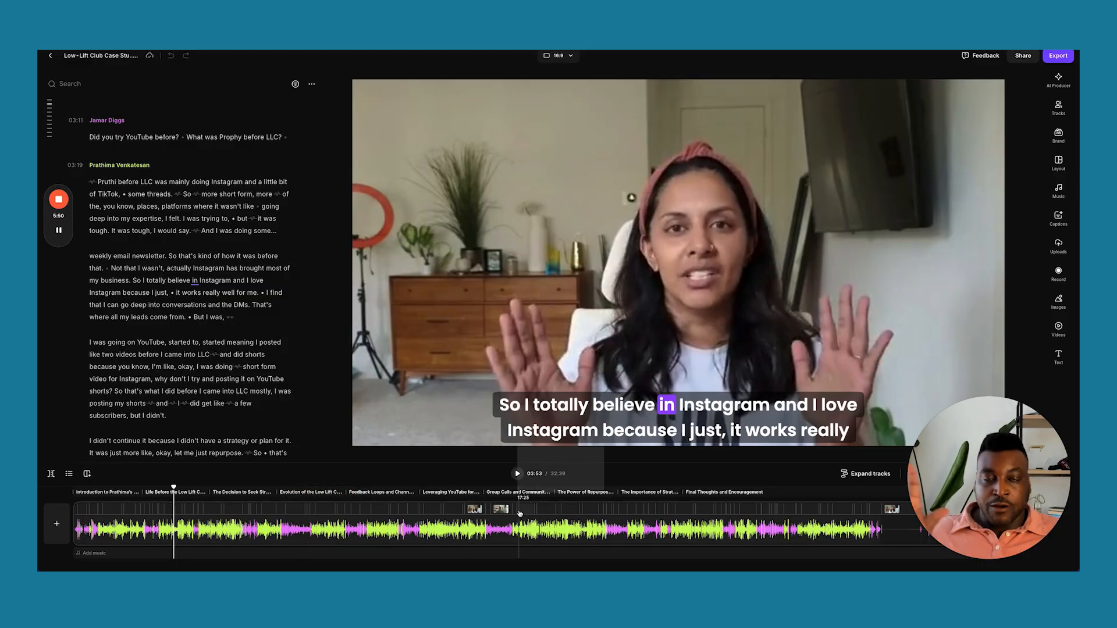
click(441, 510)
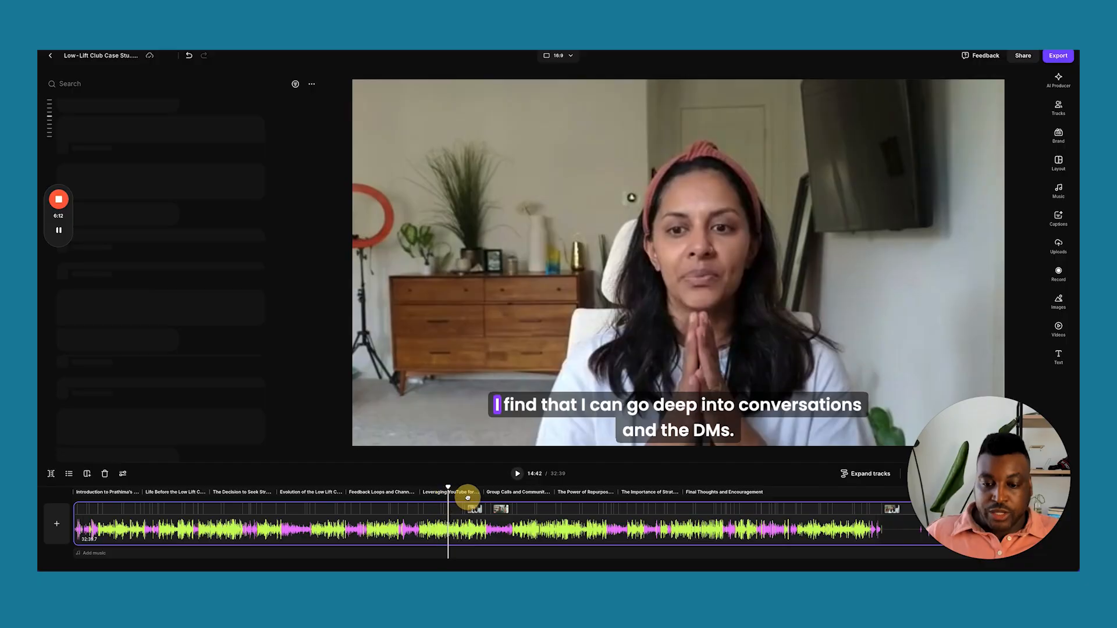
click(473, 498)
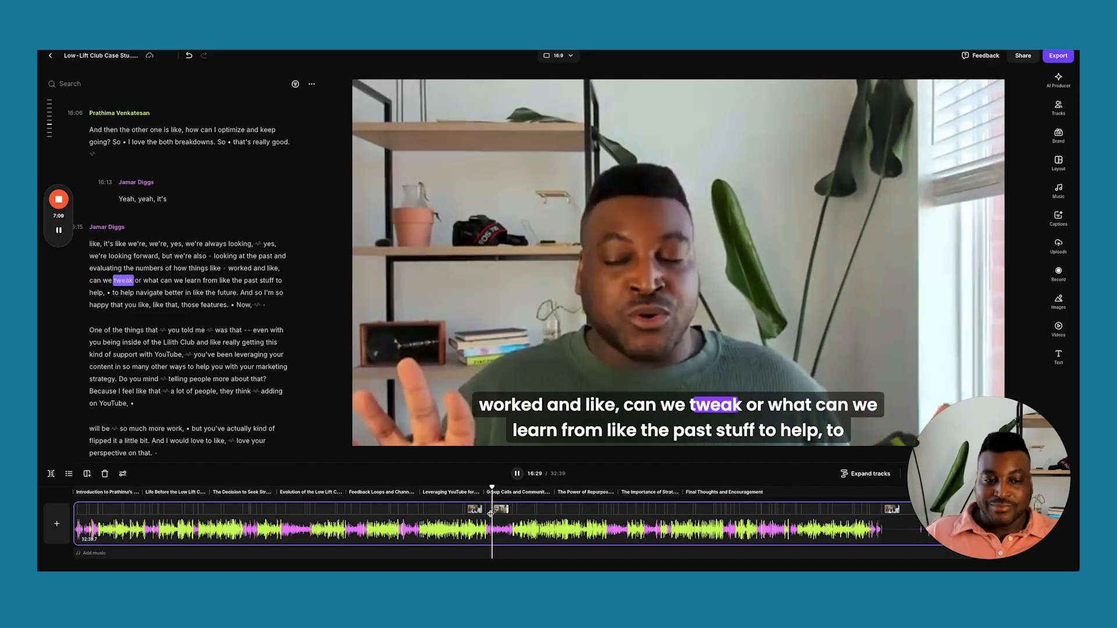
key(space)
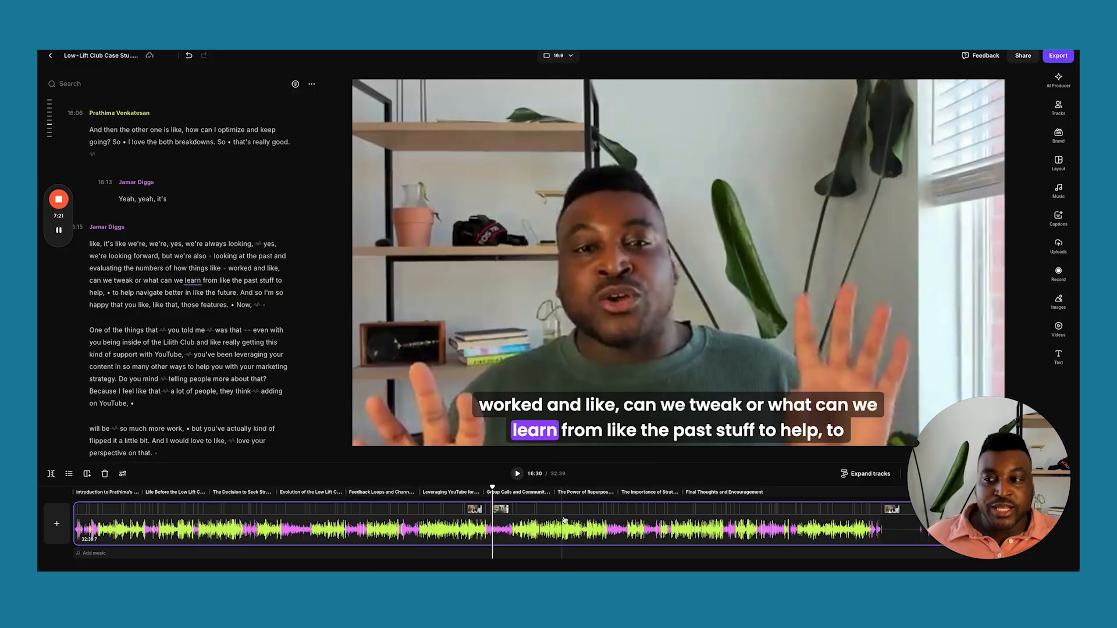
scroll(223, 357, up, 20)
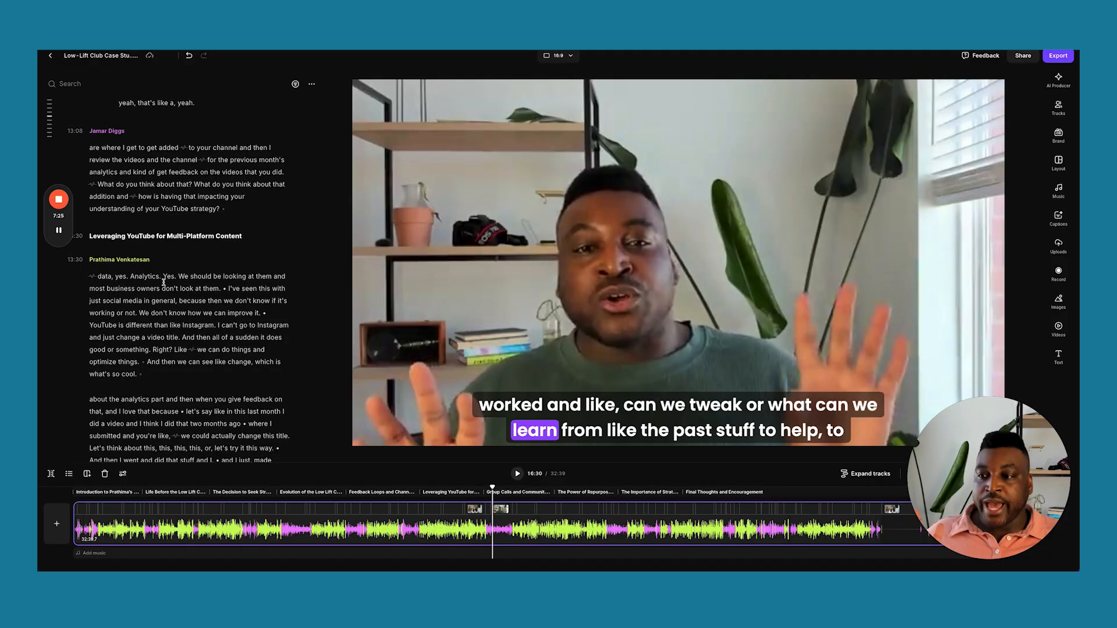
scroll(210, 303, up, 8)
scroll(210, 308, up, 10)
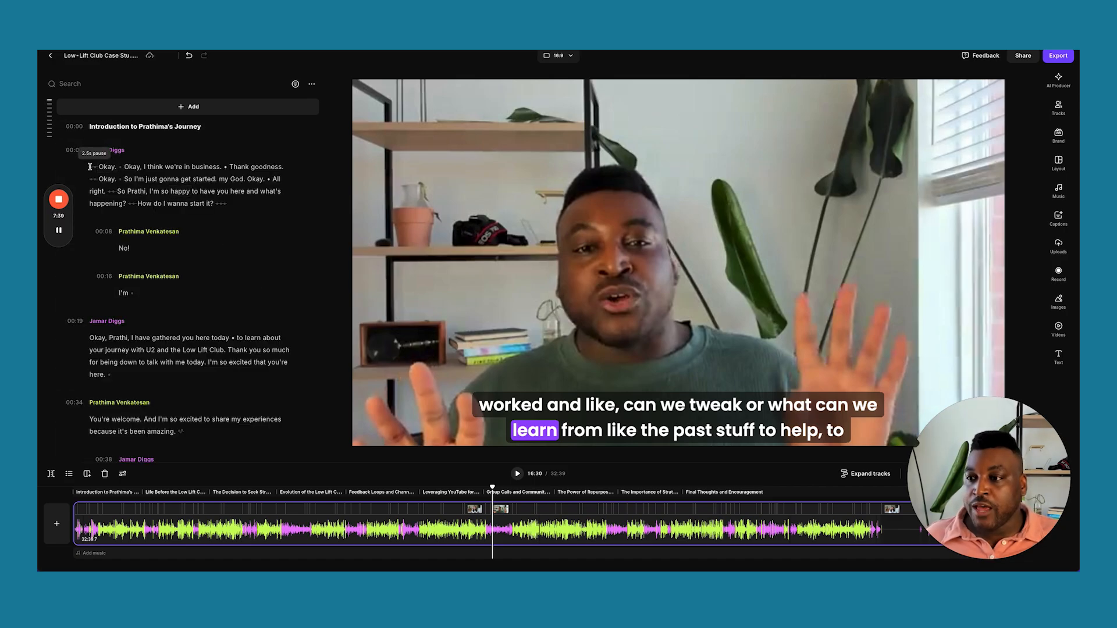
Delete the intro small talk through 'happening?', trimming the episode to 32:20, and return to 00:00.
drag(90, 167, 150, 291)
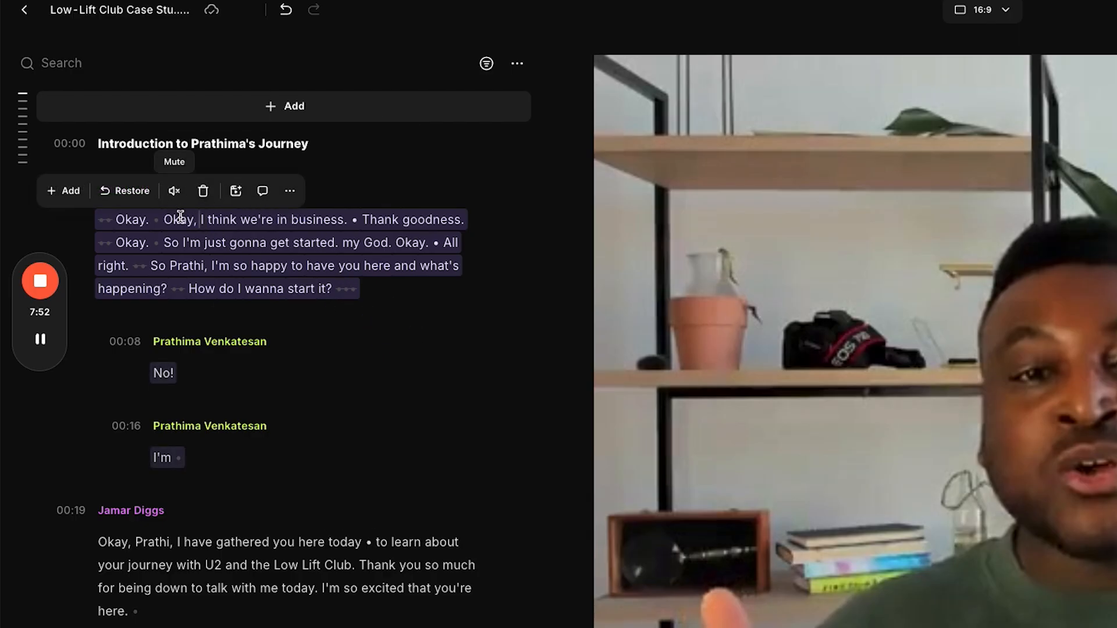
click(203, 197)
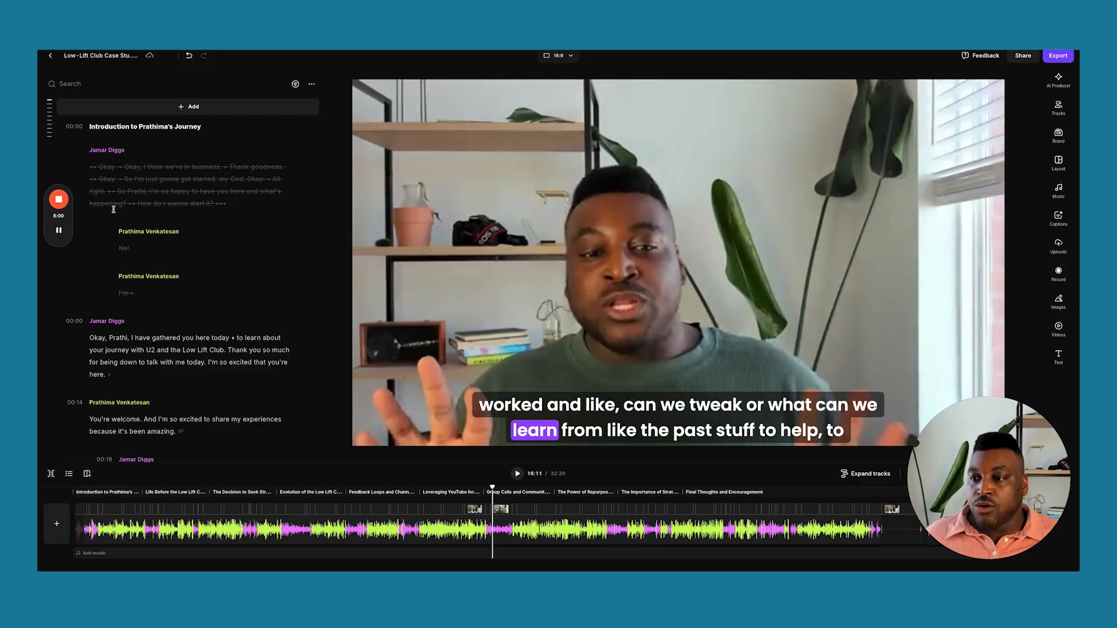
click(93, 339)
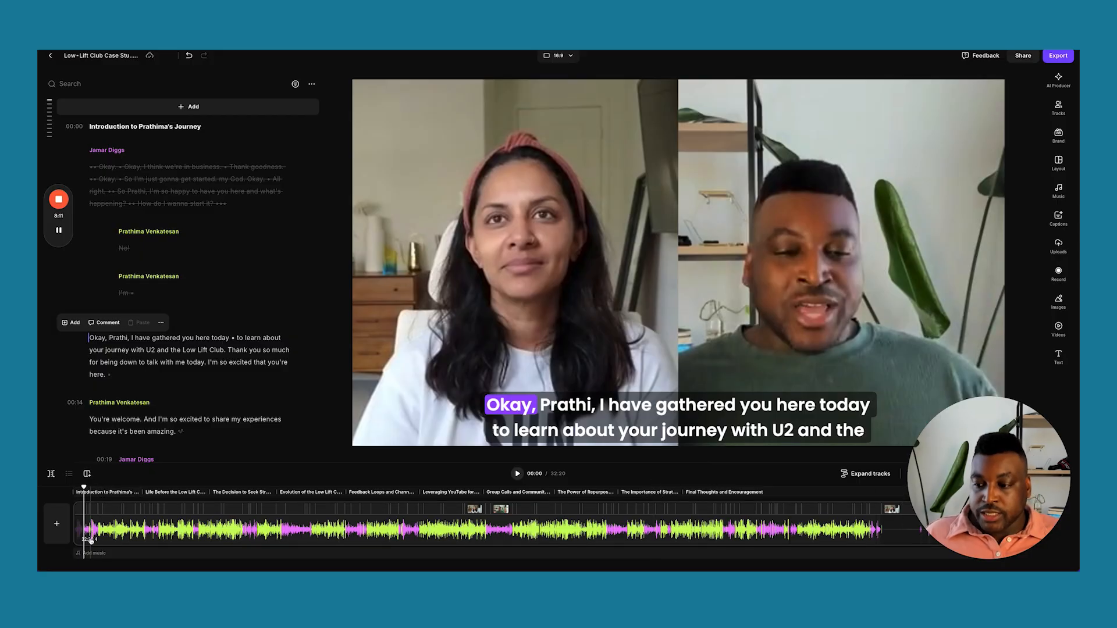
Add the Taoudella track from the Music library at the start of the timeline.
click(88, 555)
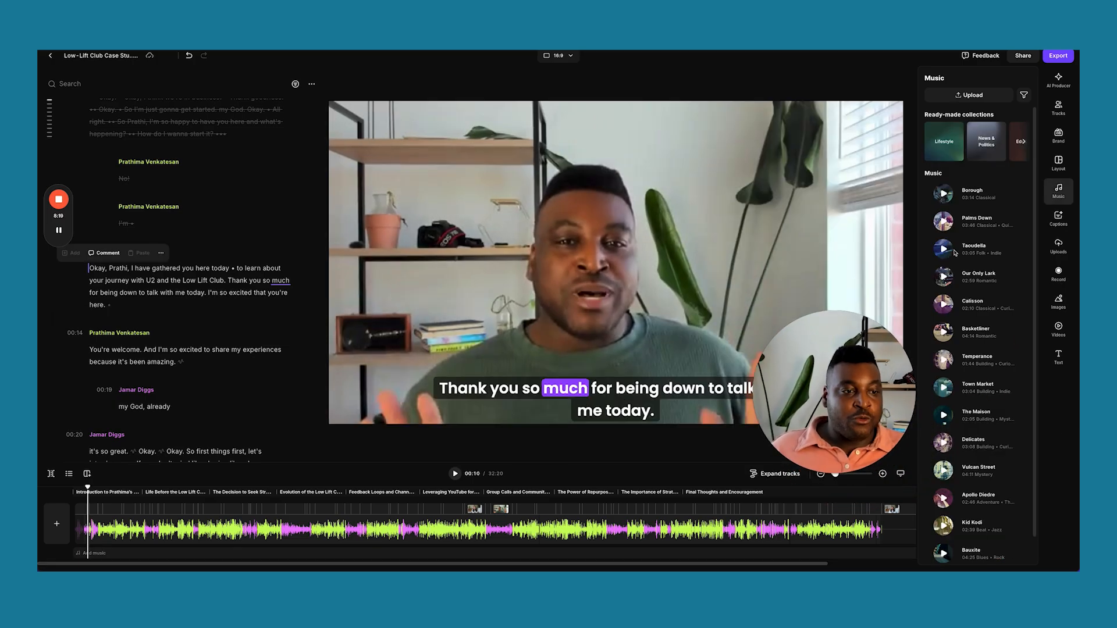
mouse_move(966, 253)
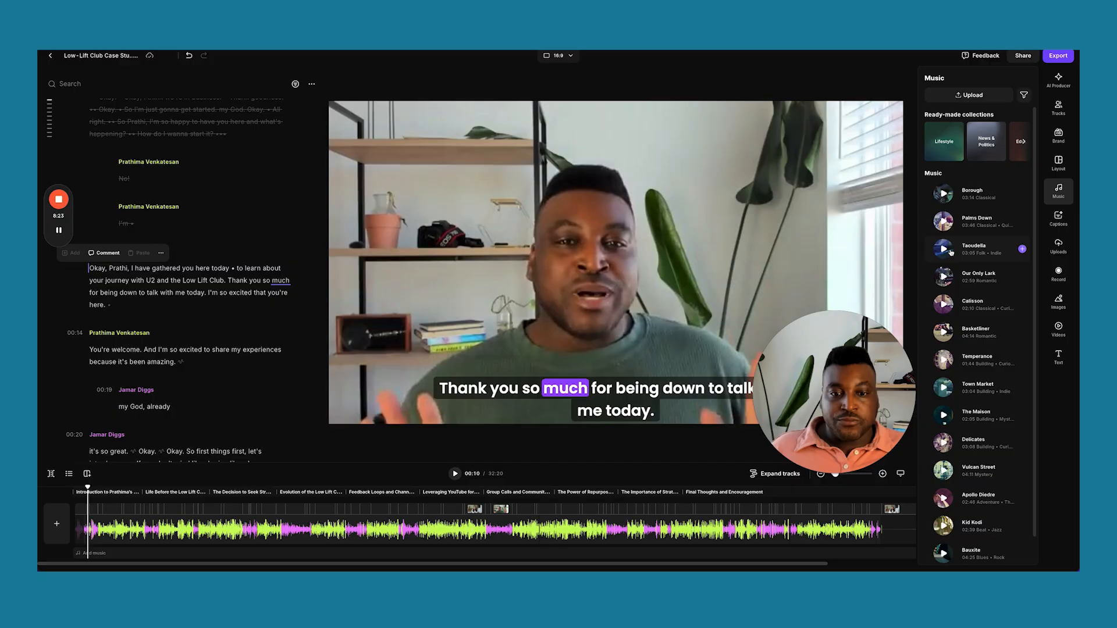
click(1022, 251)
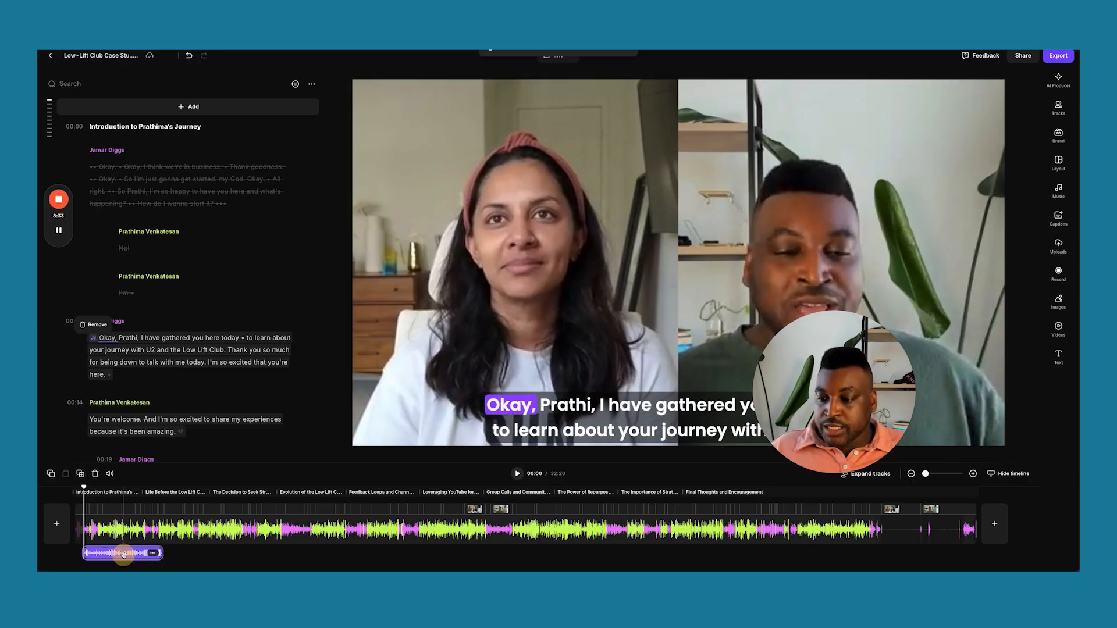
click(153, 553)
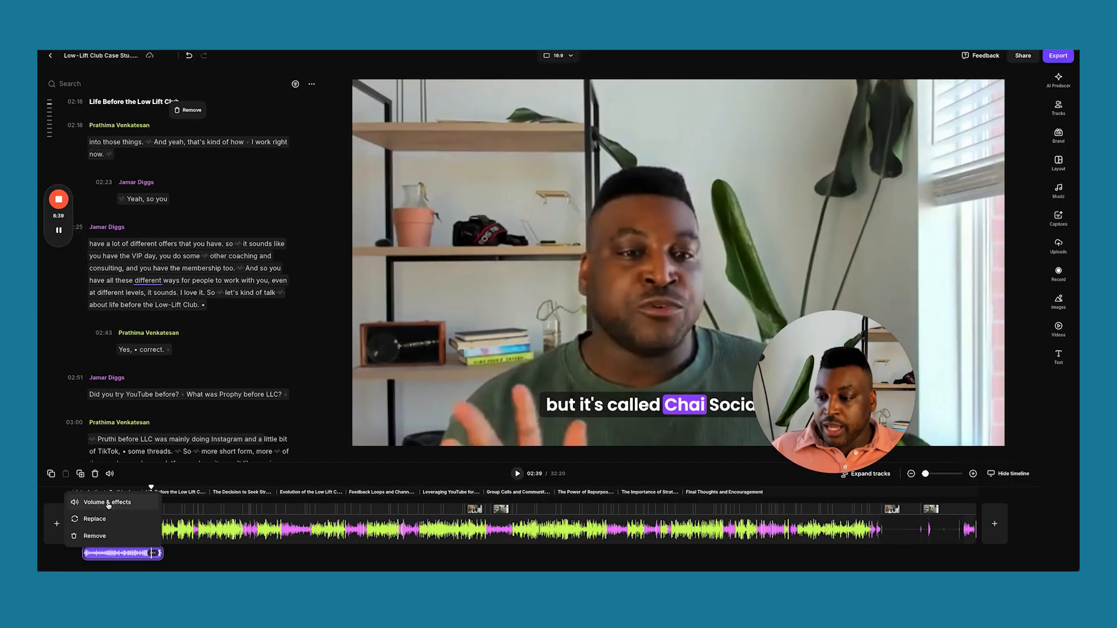
Set the Taoudella music clip to 55% volume with a 3s fade-out.
click(108, 503)
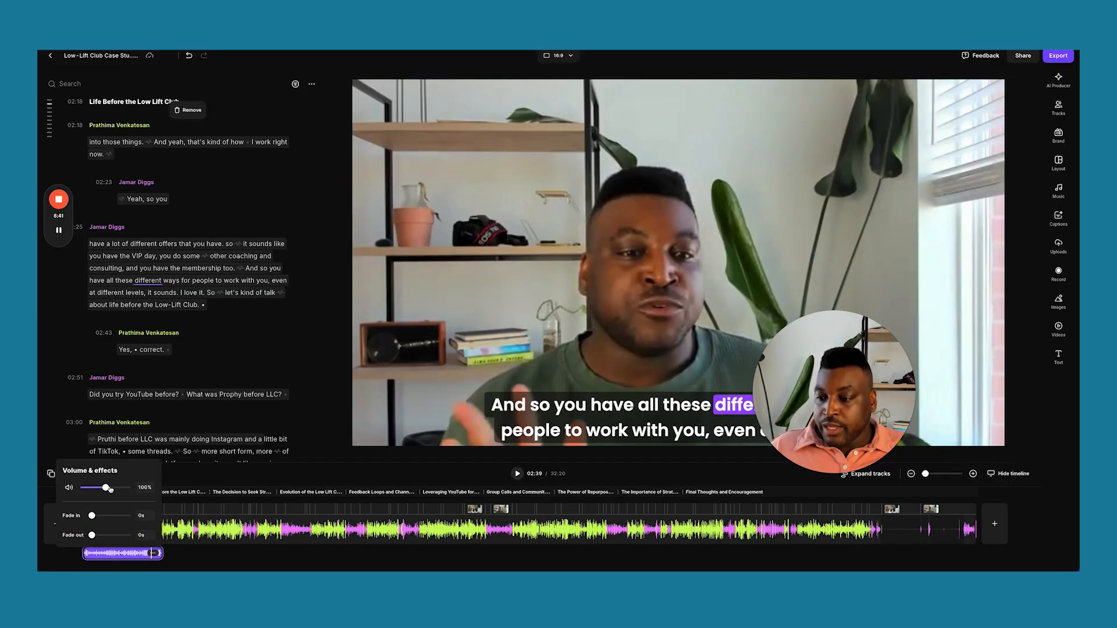
drag(107, 488, 94, 490)
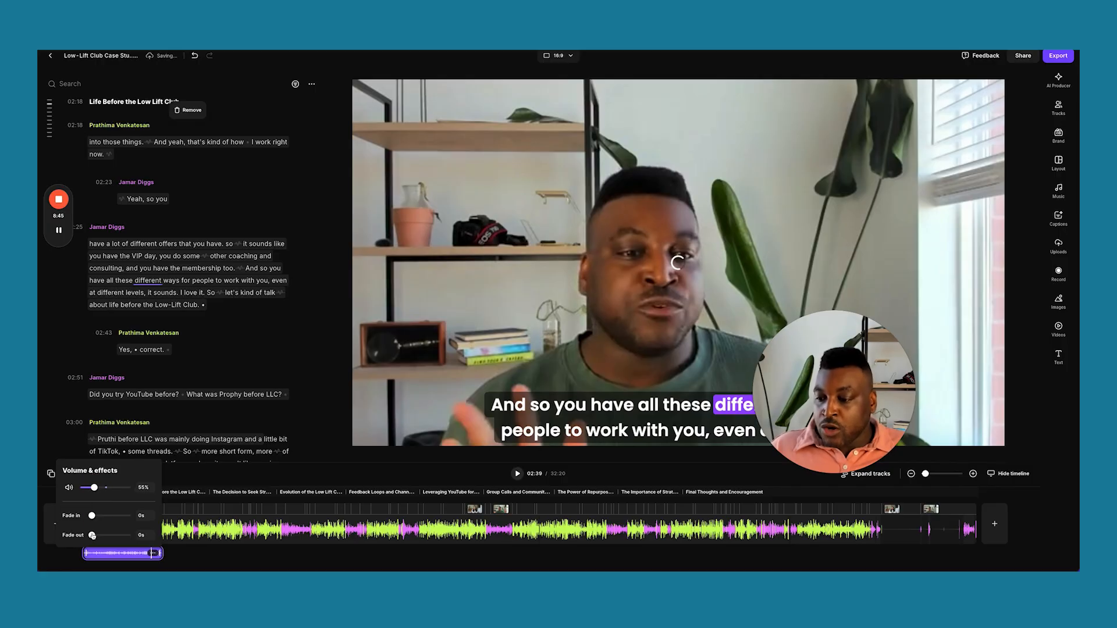
drag(92, 536, 115, 536)
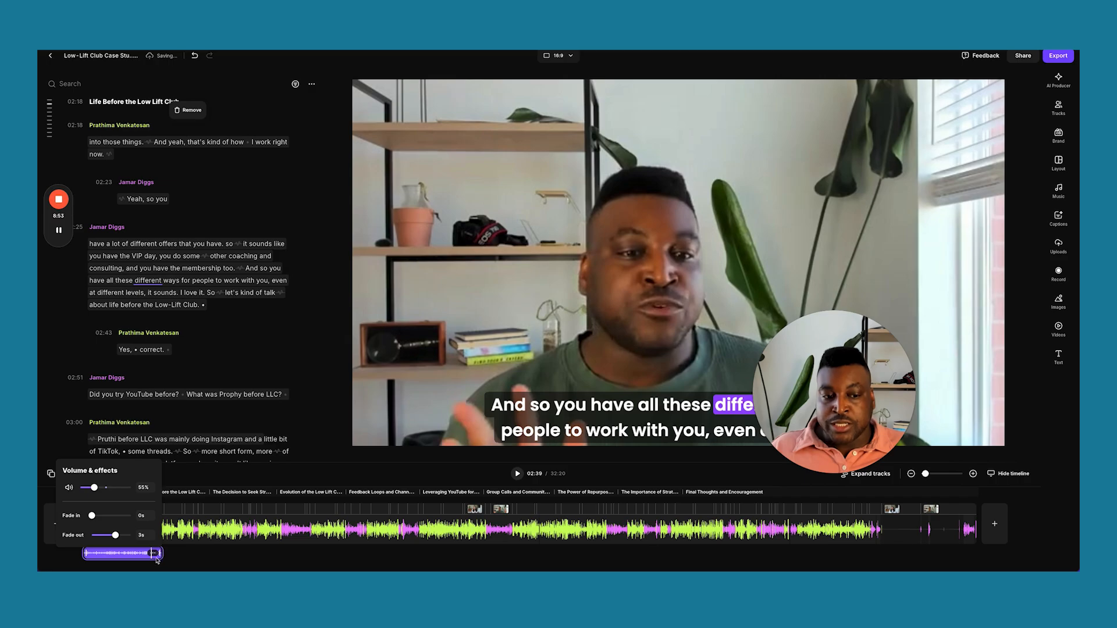
click(183, 561)
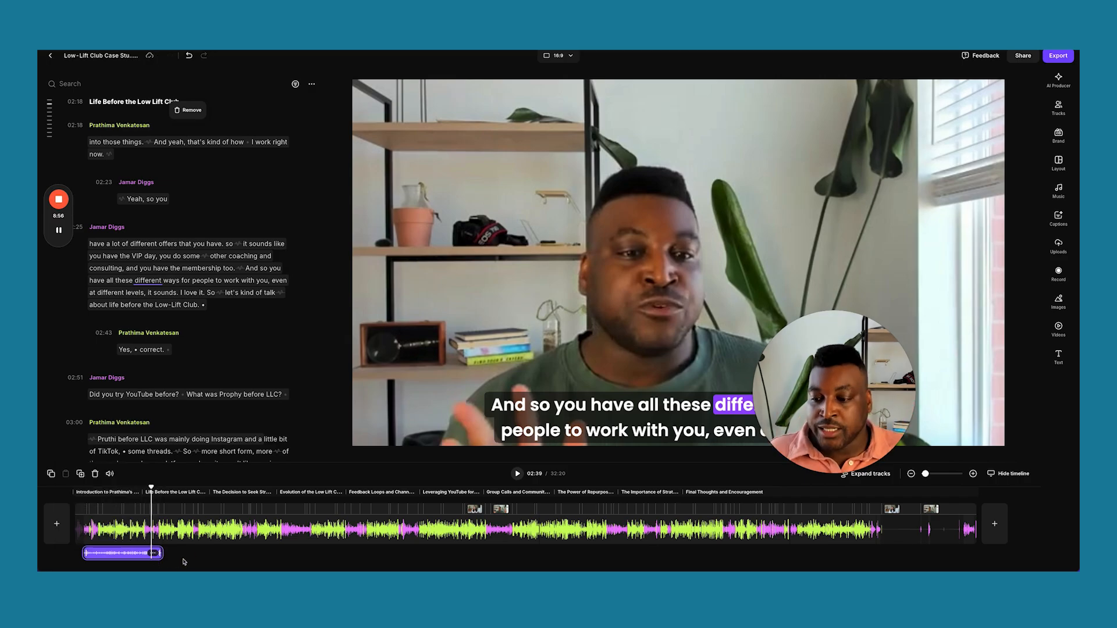
scroll(303, 523, up, 3)
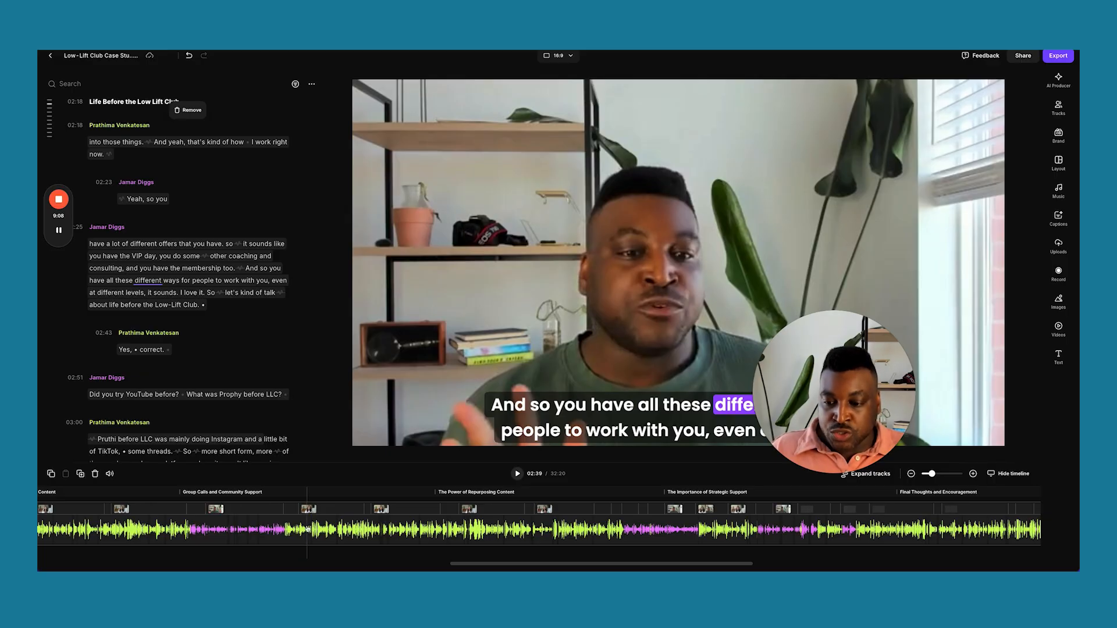
scroll(308, 530, up, 3)
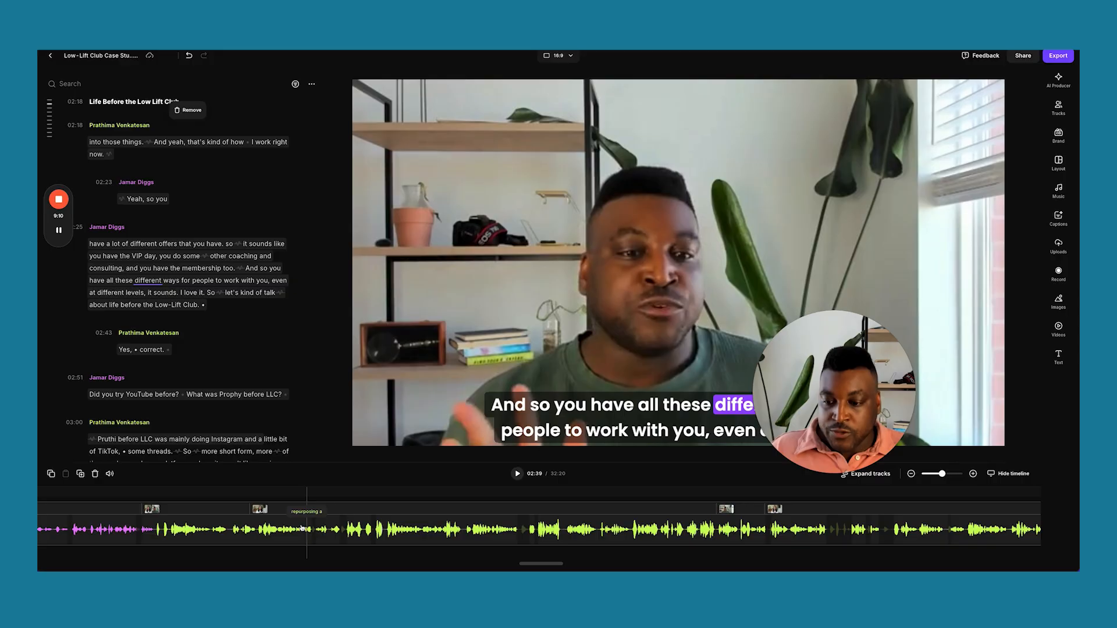
scroll(302, 529, up, 3)
scroll(298, 528, down, 5)
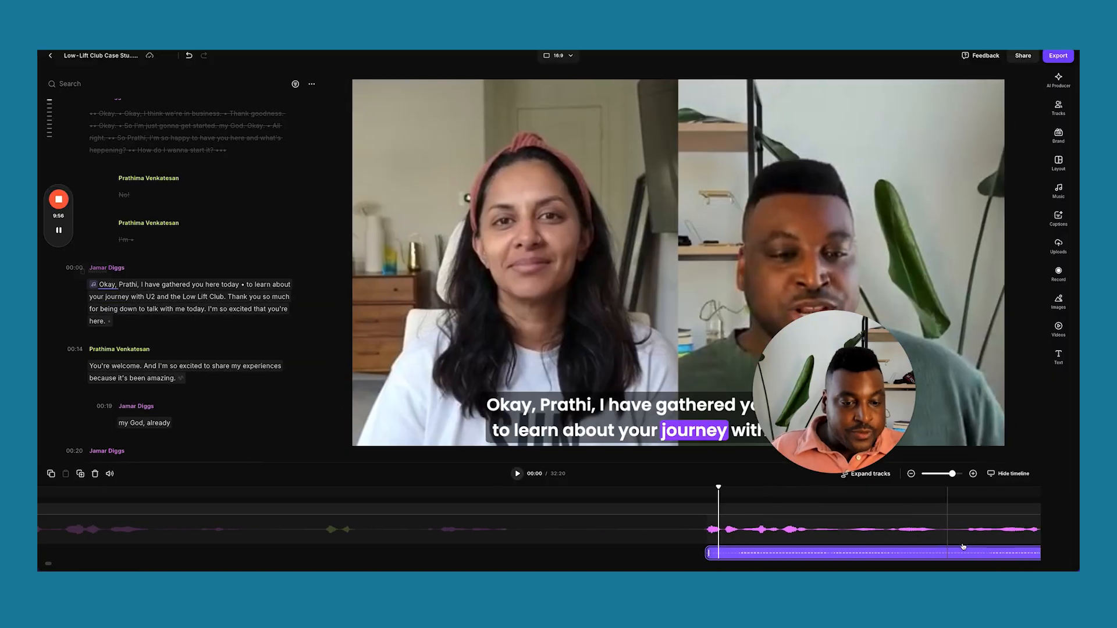
scroll(960, 547, right, 1)
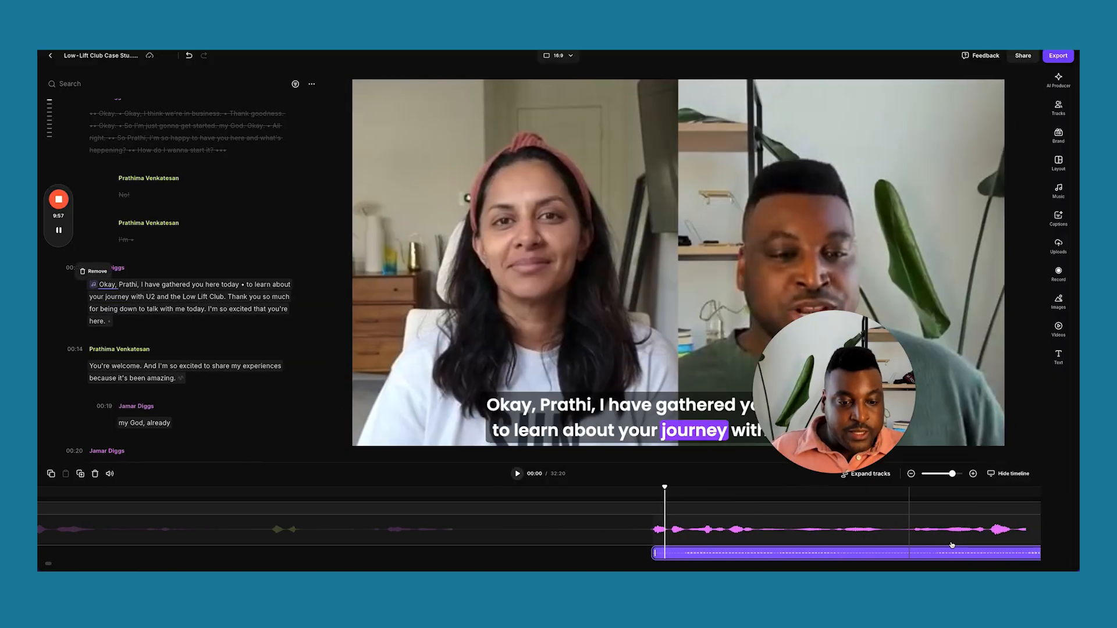
scroll(889, 533, right, 2)
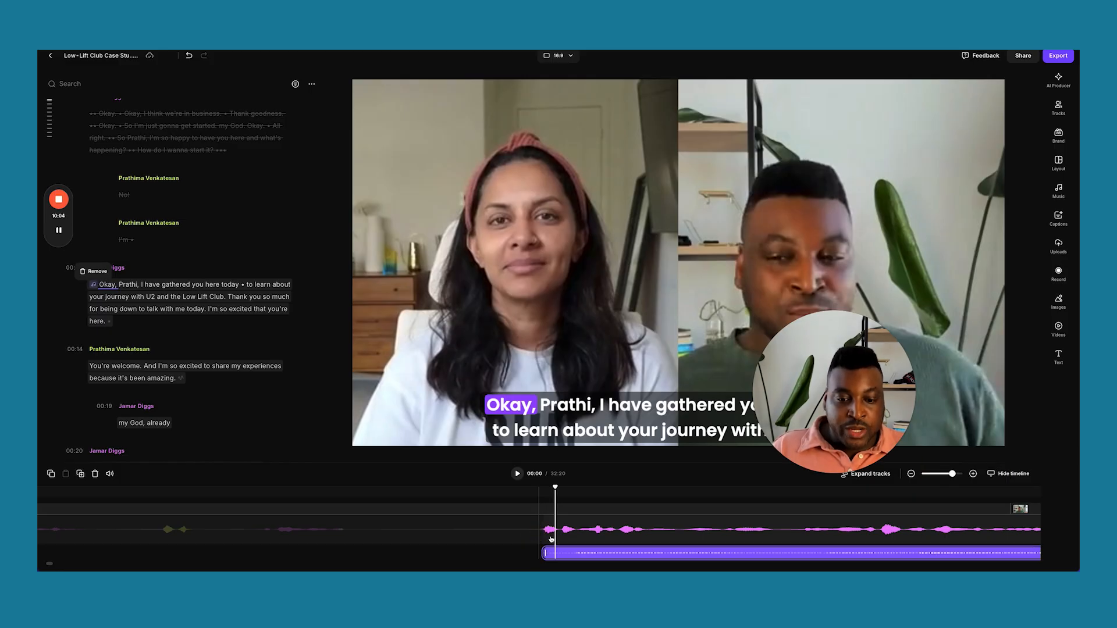
click(541, 535)
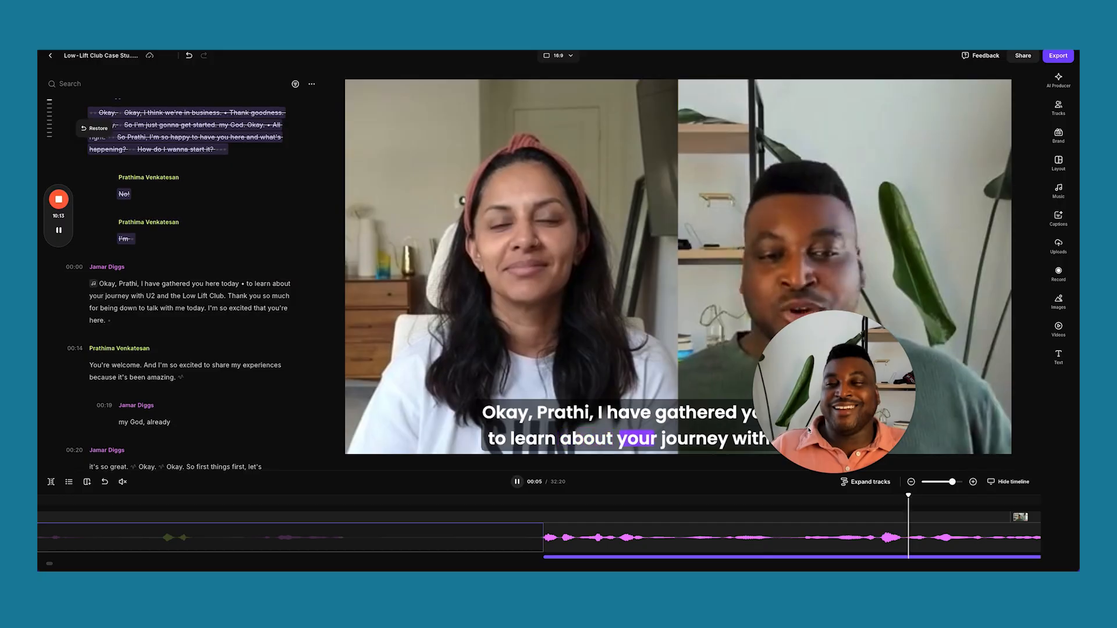
key(space)
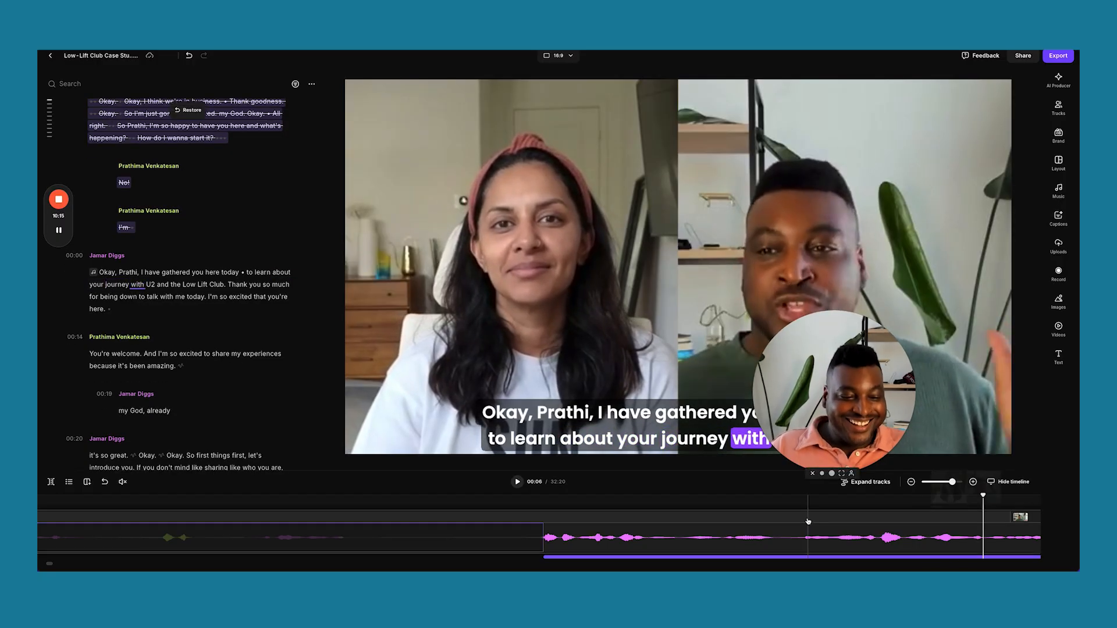
scroll(808, 521, right, 10)
scroll(803, 520, right, 5)
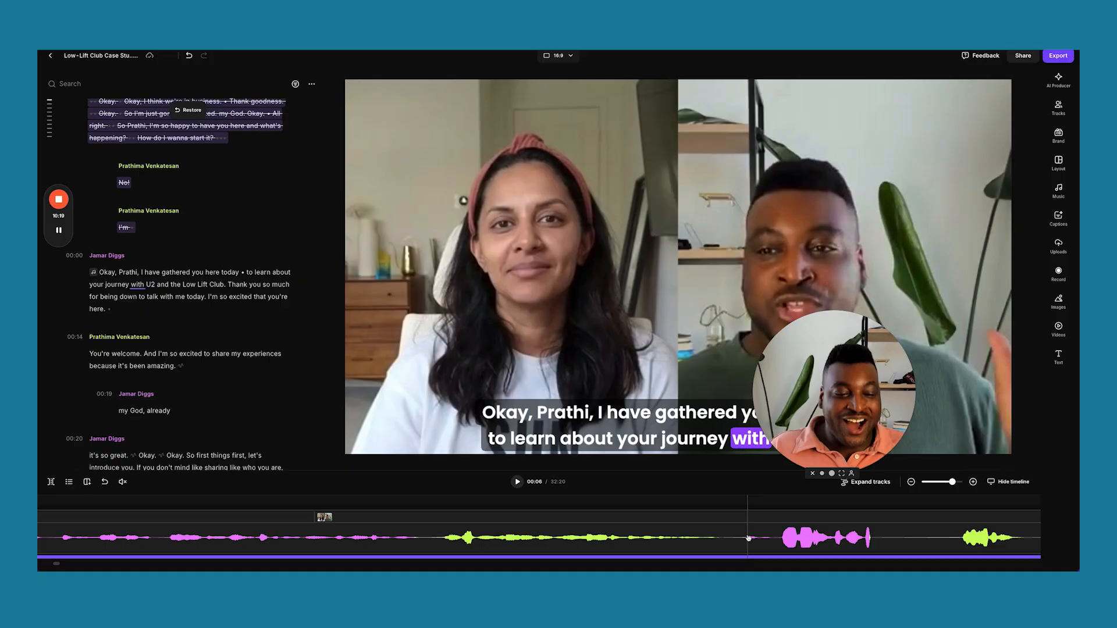
scroll(748, 538, down, 5)
scroll(748, 538, down, 5)
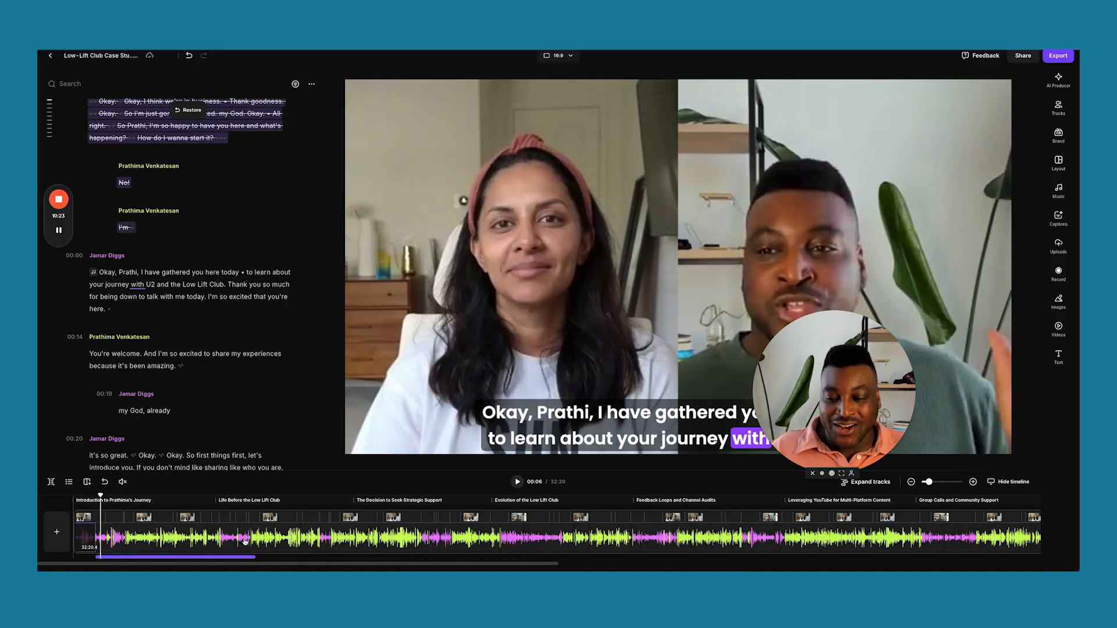
Shorten the Taoudella music clip from its end so it covers only the episode opening.
click(249, 559)
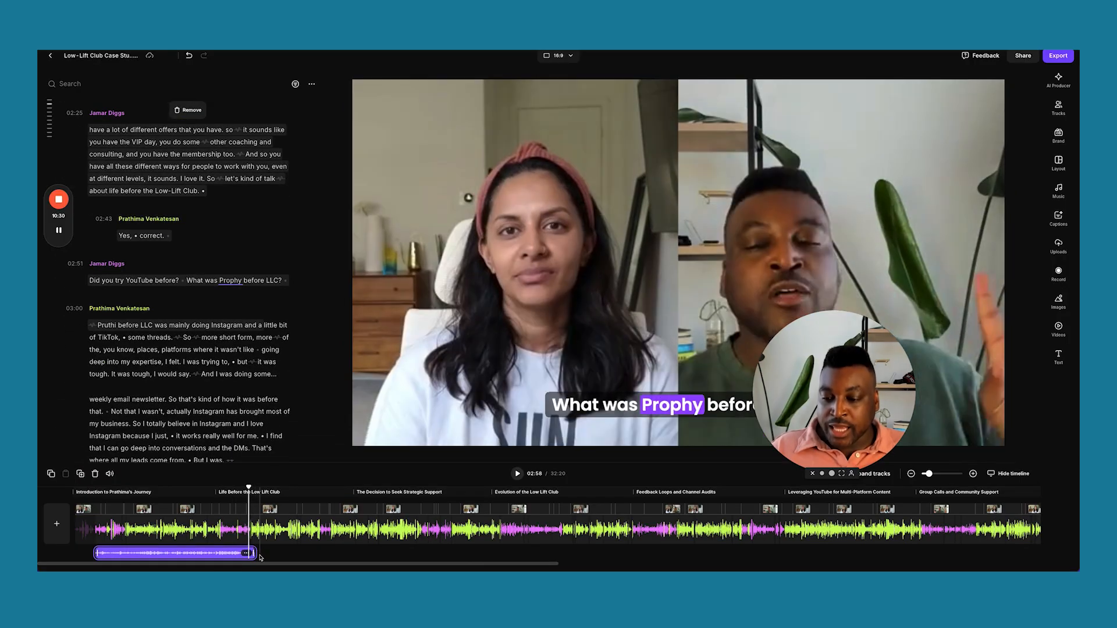
drag(257, 553, 126, 552)
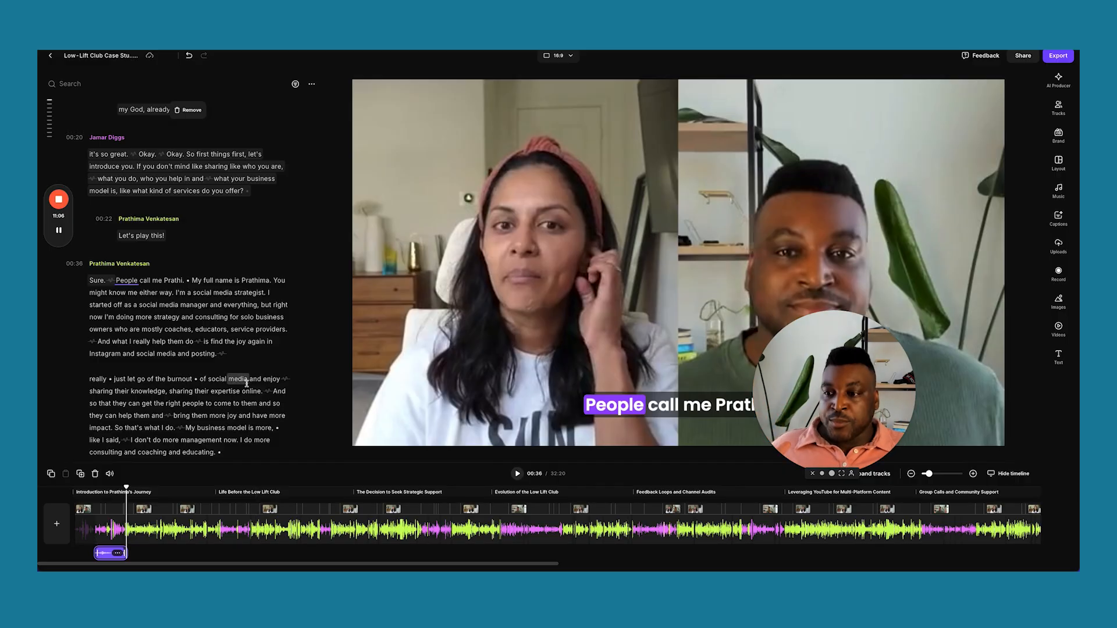
scroll(243, 381, down, 5)
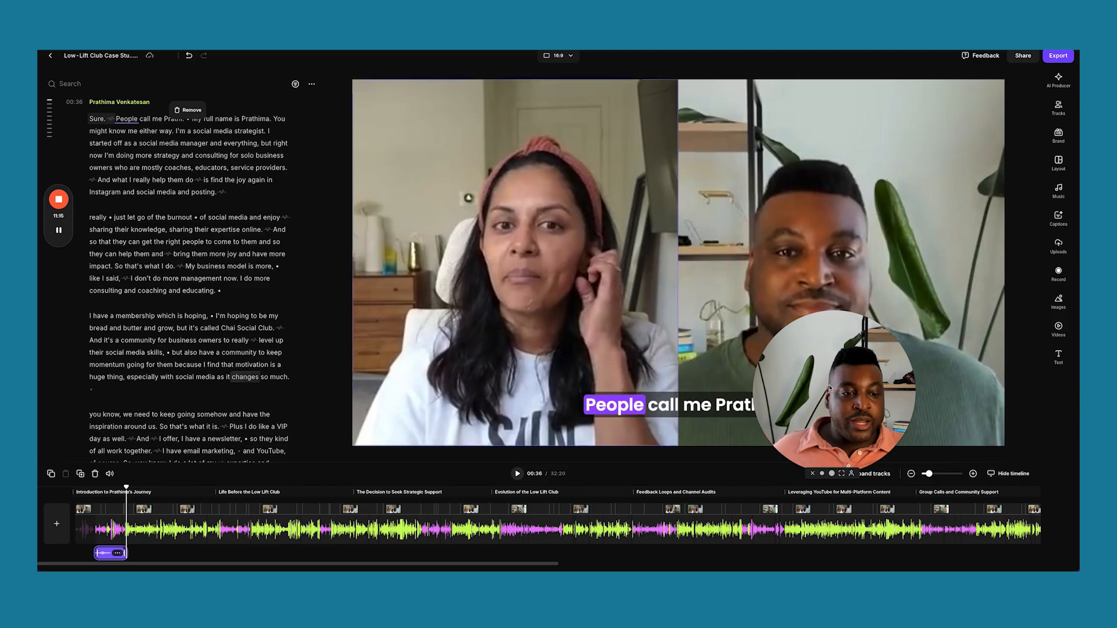
drag(822, 424, 980, 515)
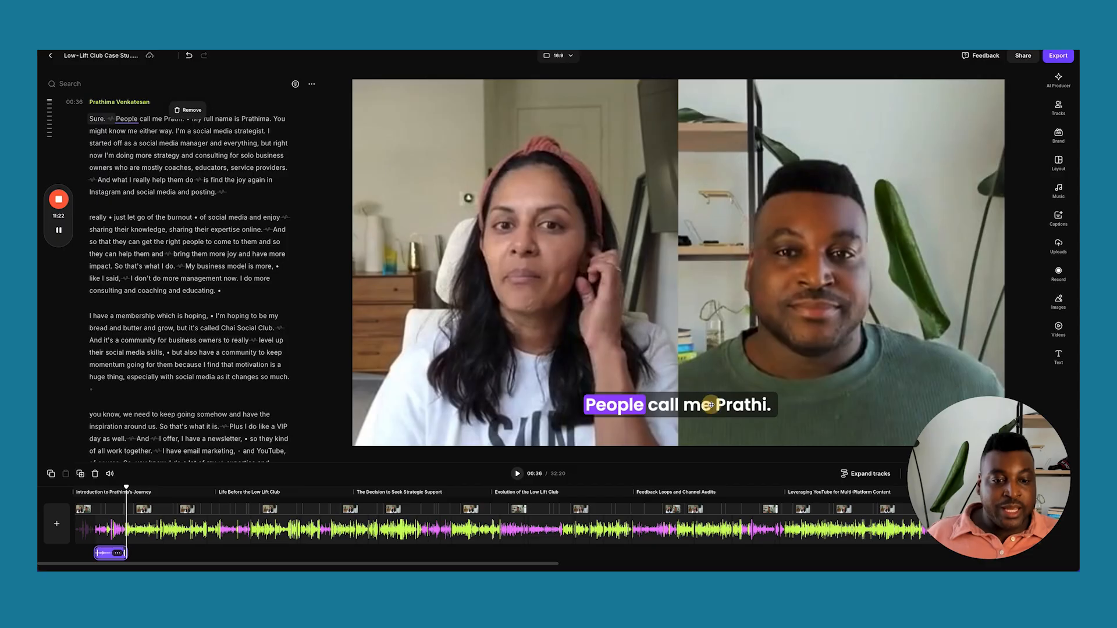
Show the caption Text styles panel and scroll through the transcript.
click(1058, 357)
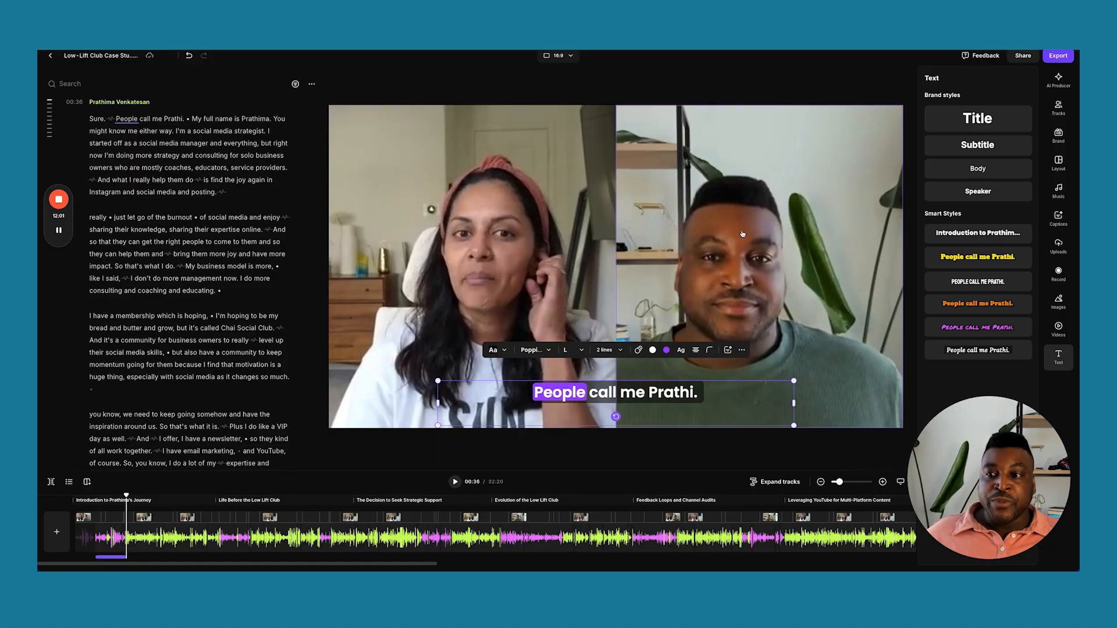
scroll(198, 162, up, 15)
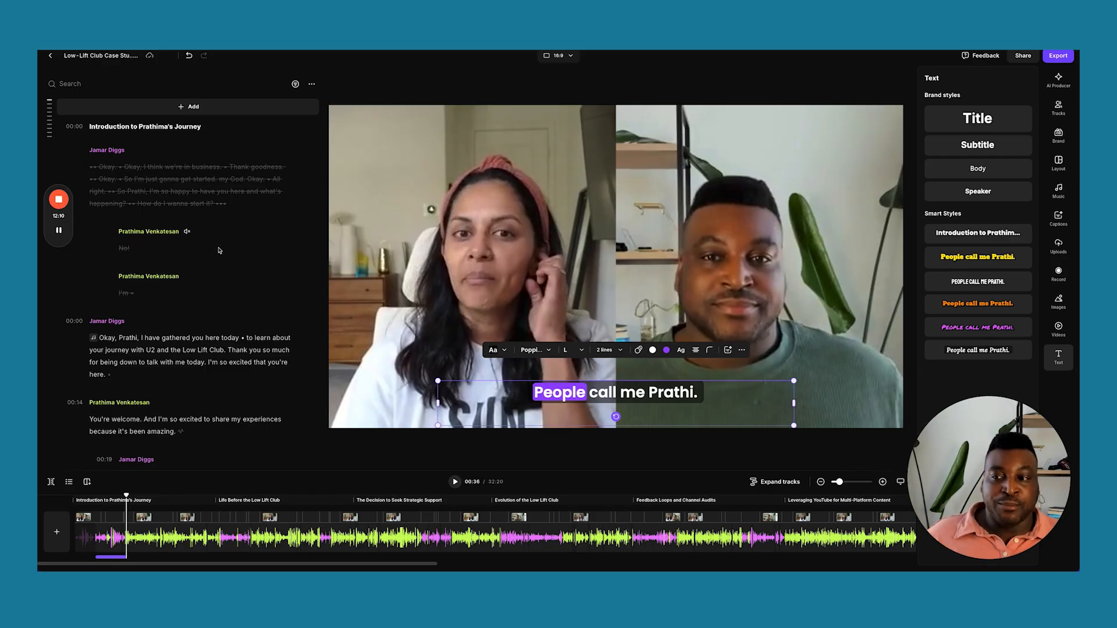
scroll(237, 295, down, 20)
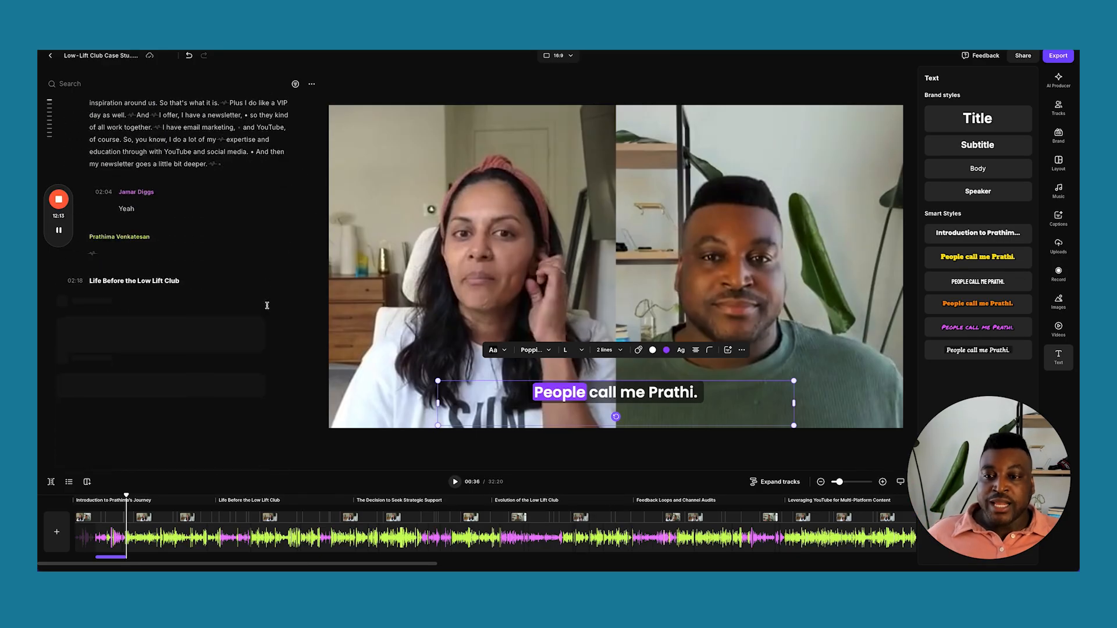
scroll(256, 209, up, 10)
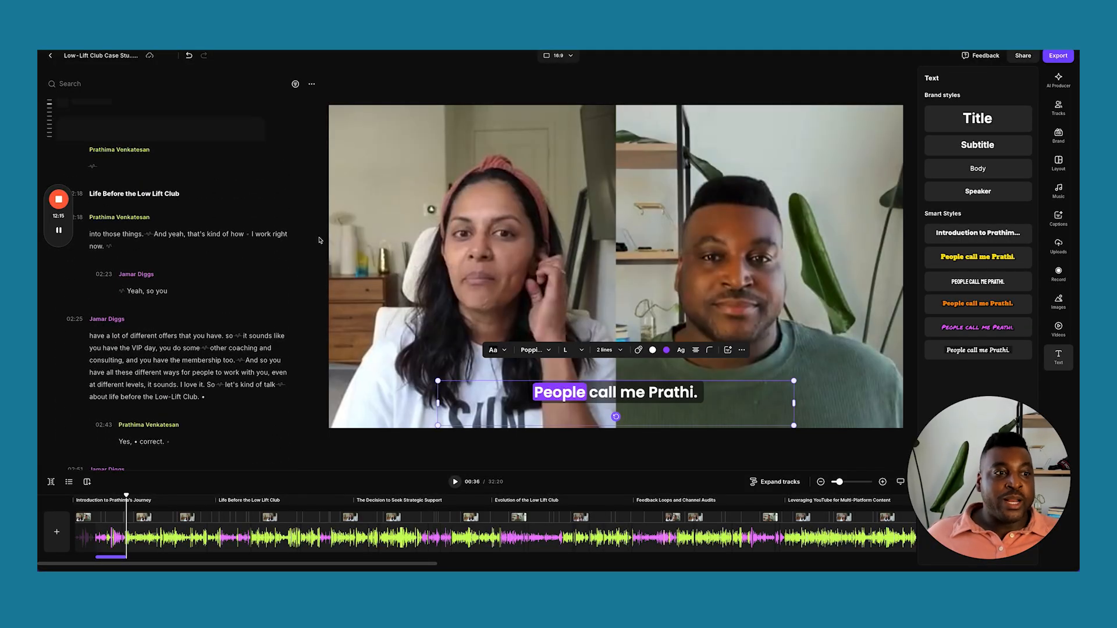
In the export options, choose 2160p 4K quality and enable Normalize Audio Levels and Remove background noise.
click(1056, 55)
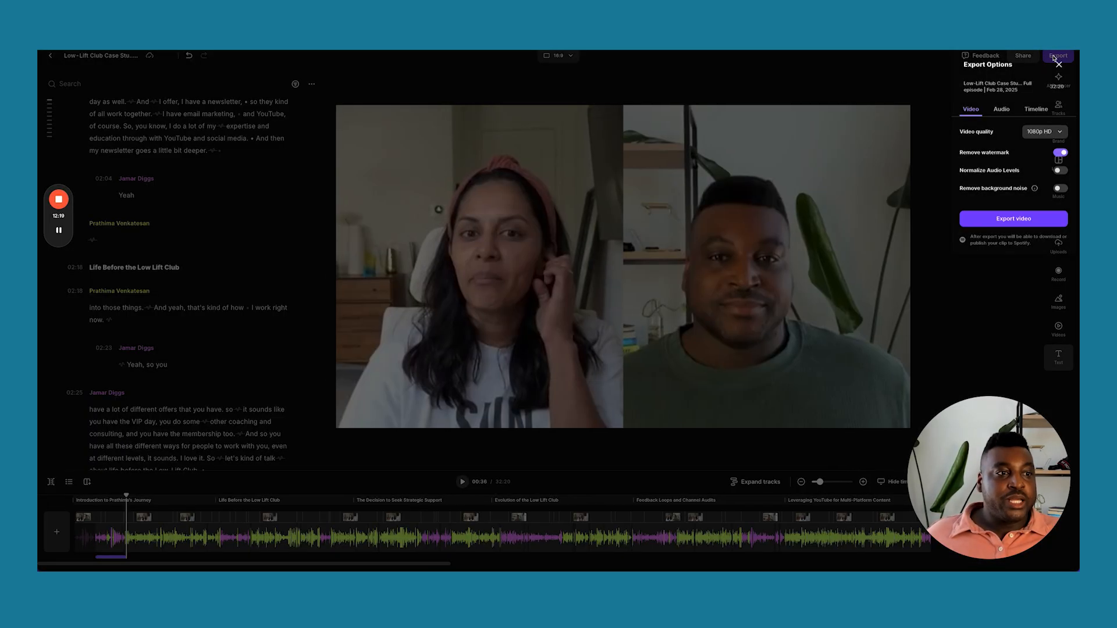
click(1050, 174)
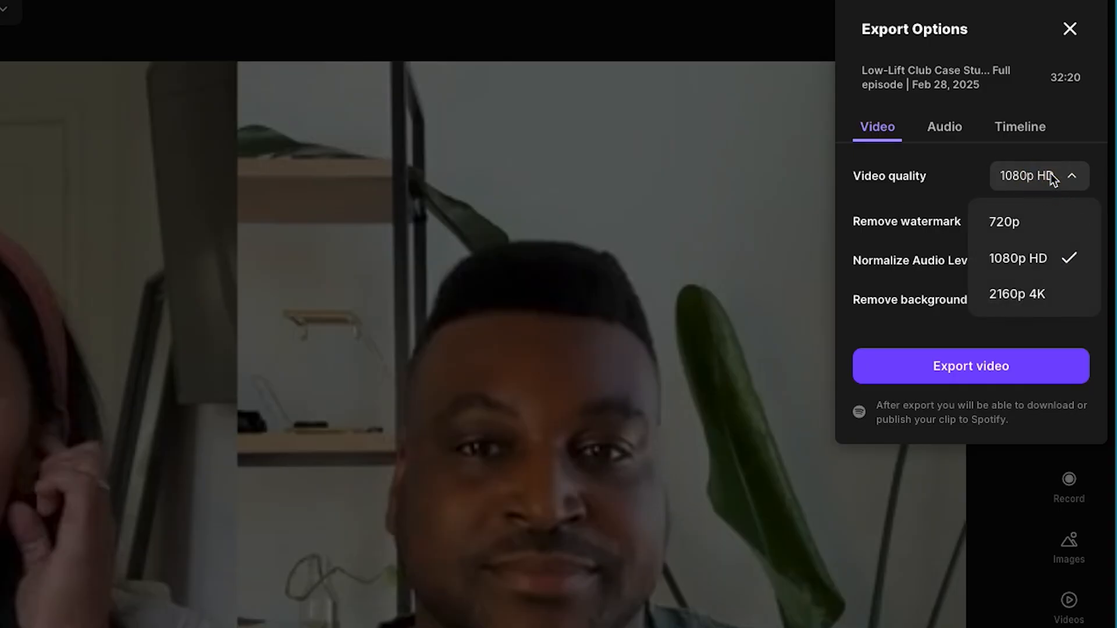
click(1023, 297)
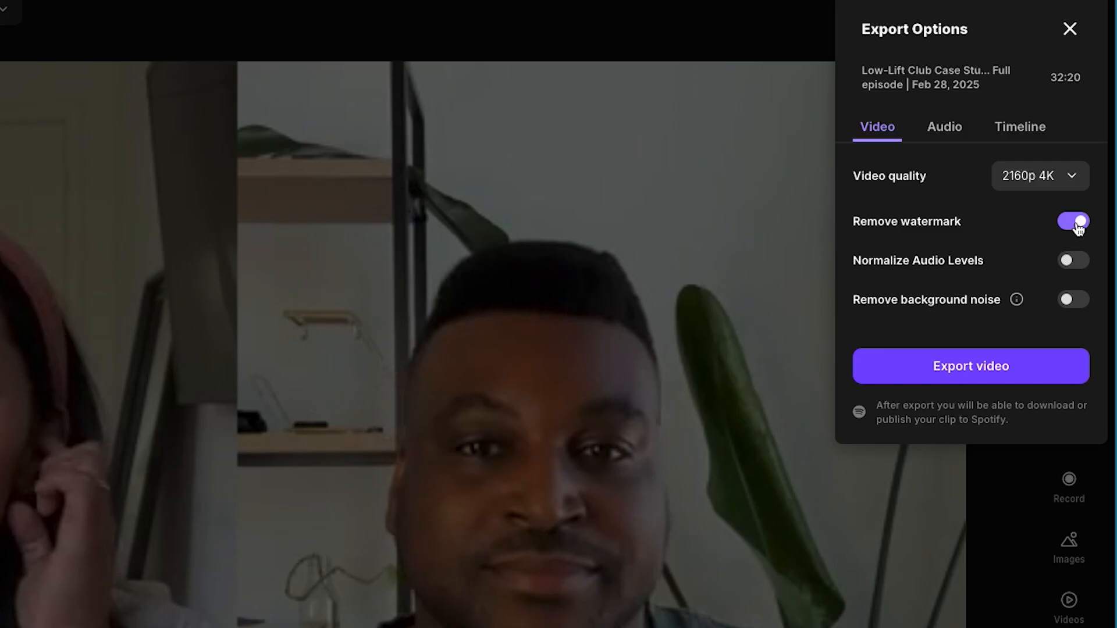
click(1076, 262)
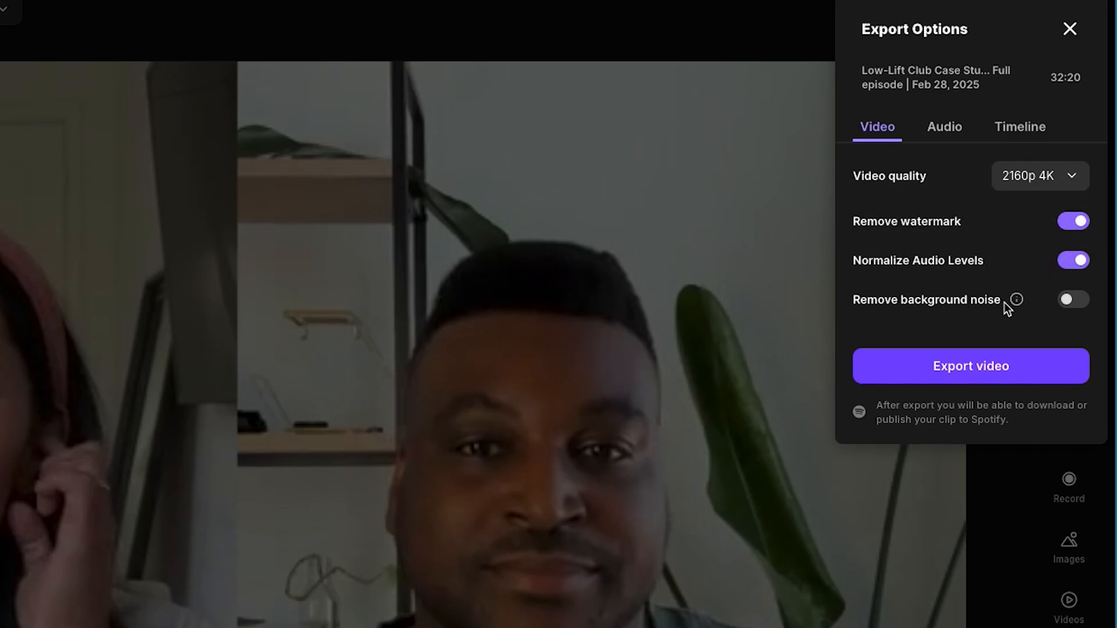
mouse_move(1017, 300)
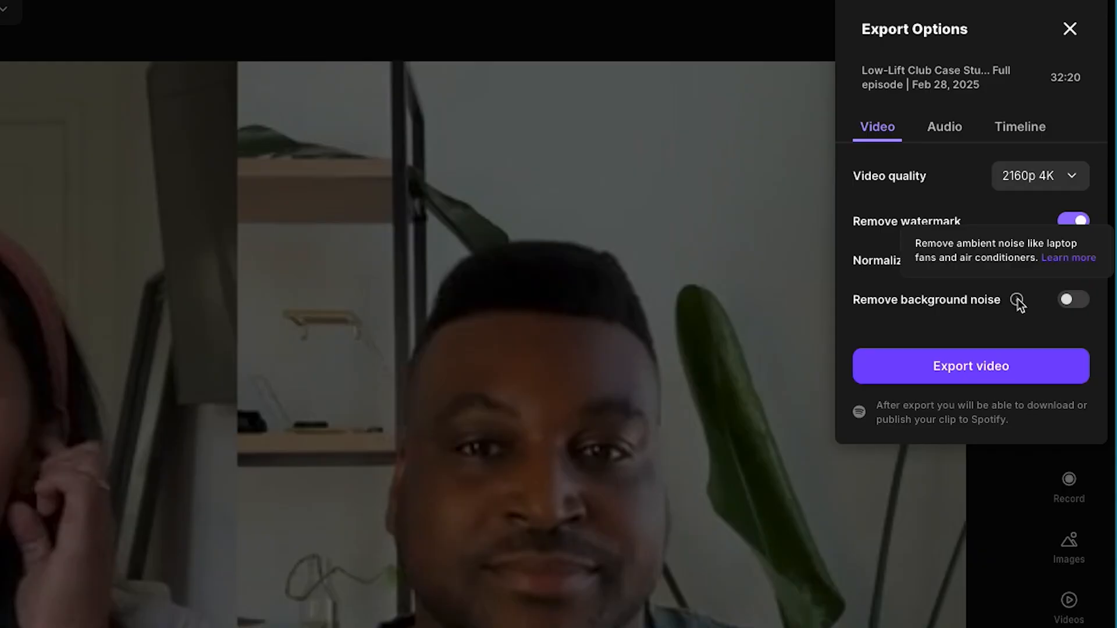
click(1071, 301)
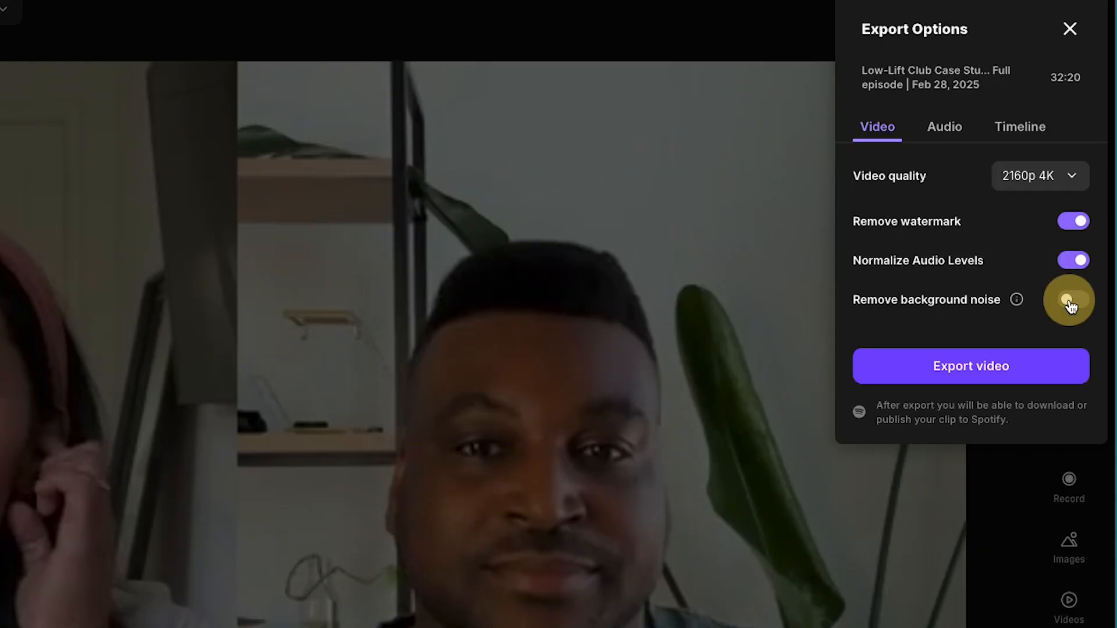